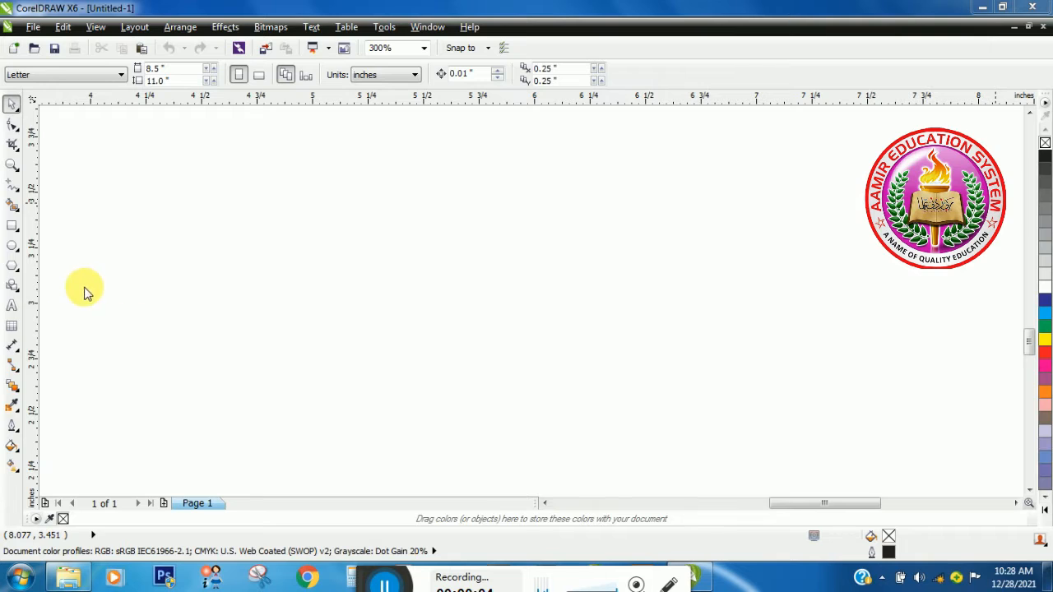
- Add the artistic text "Aamir Education System" to the drawing with the Text tool and select it as an object
left_click(12, 307)
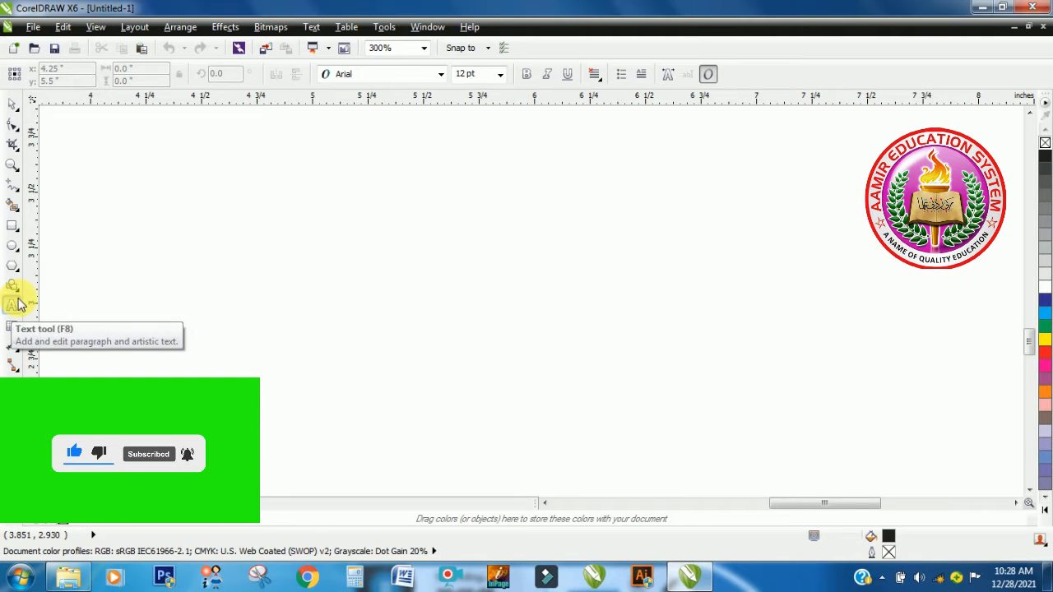
left_click(114, 230)
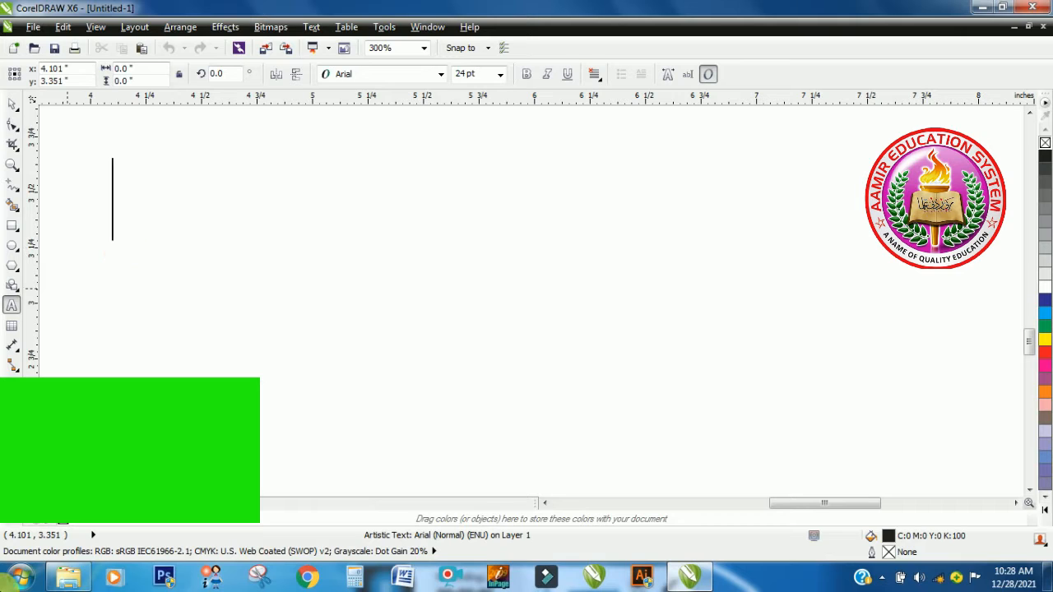
type("Aa")
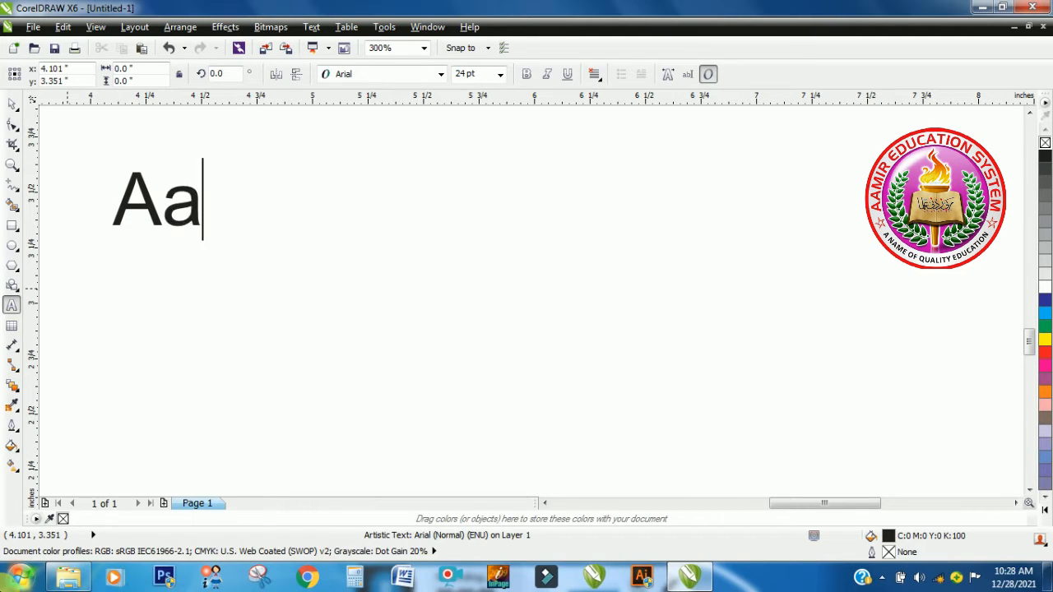
type("mi")
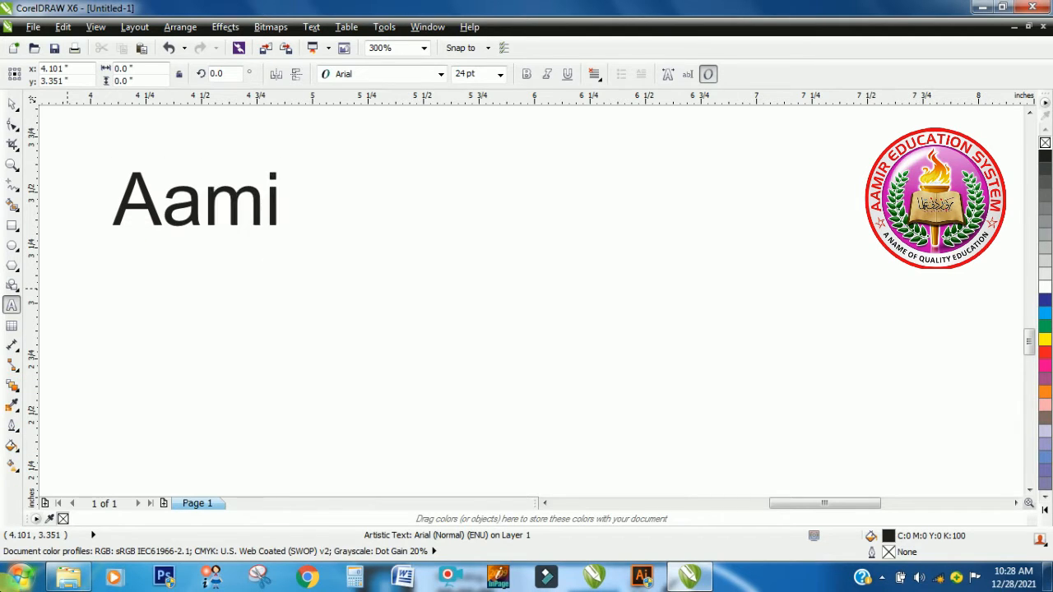
type("r Edu")
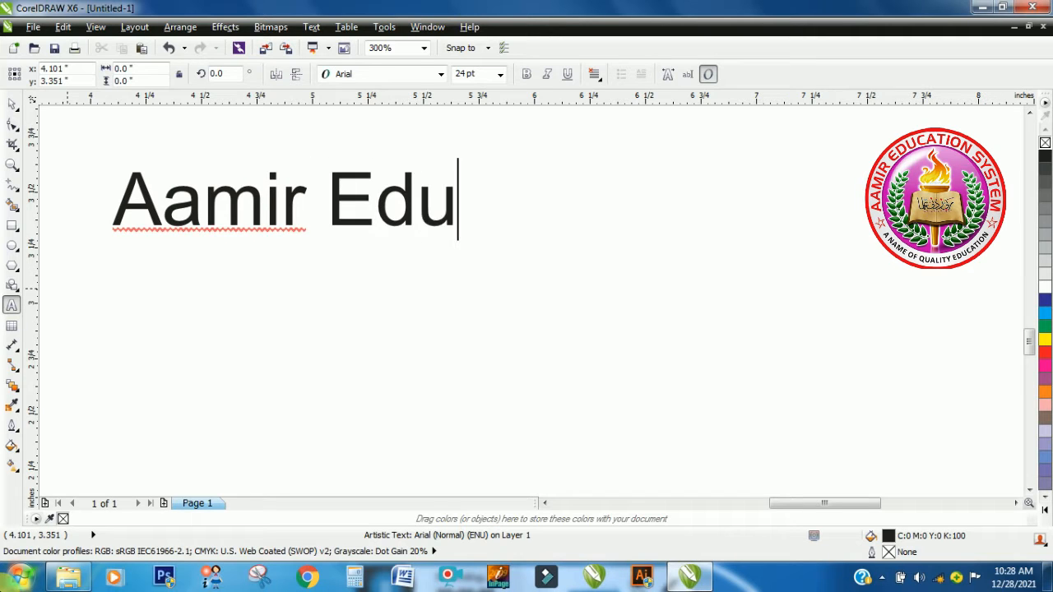
type("catio")
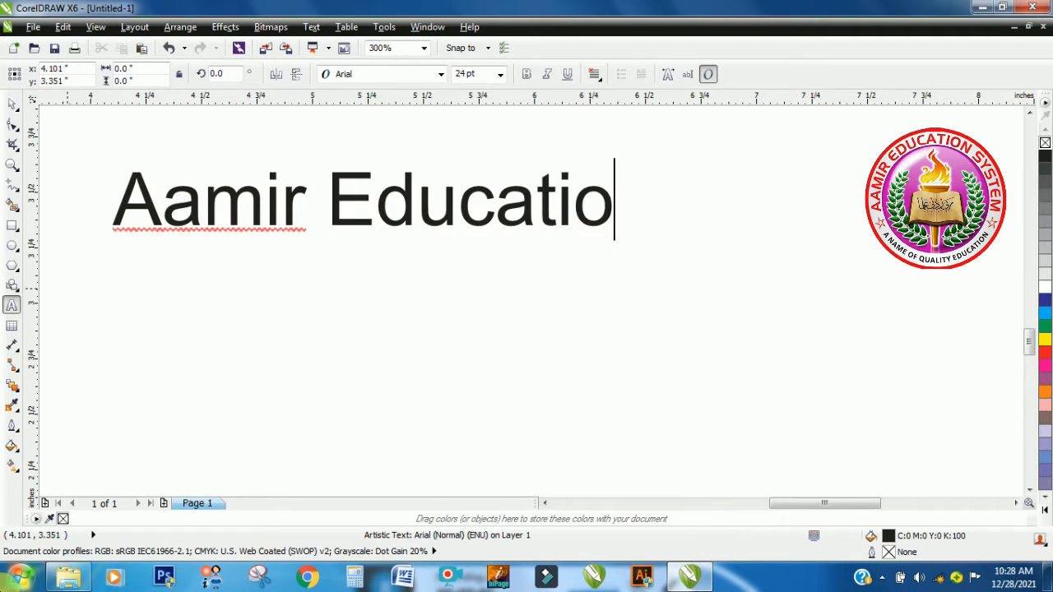
type("n E")
key("BackSpace")
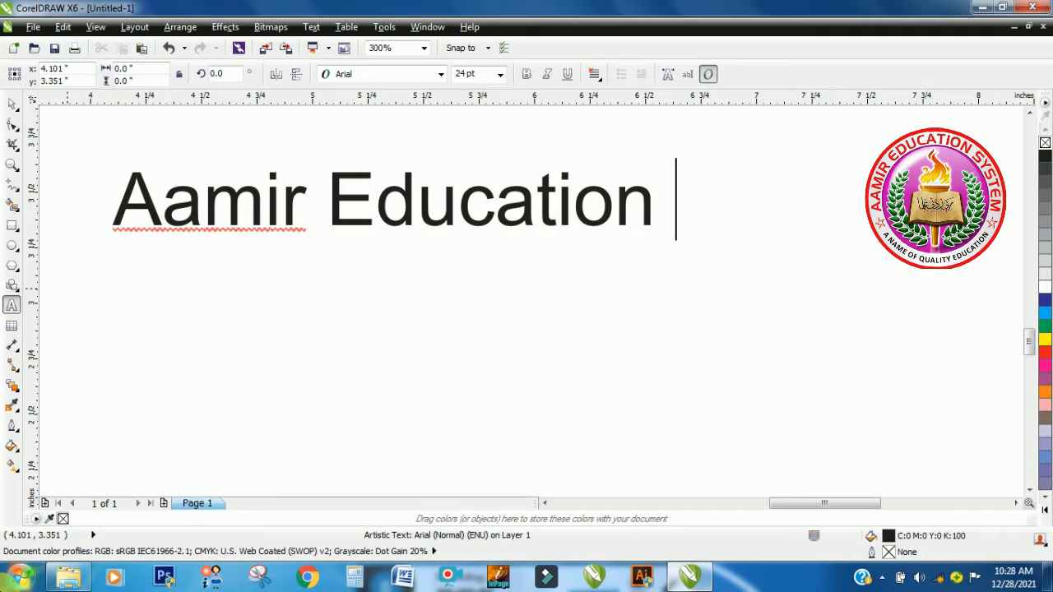
type("Syste")
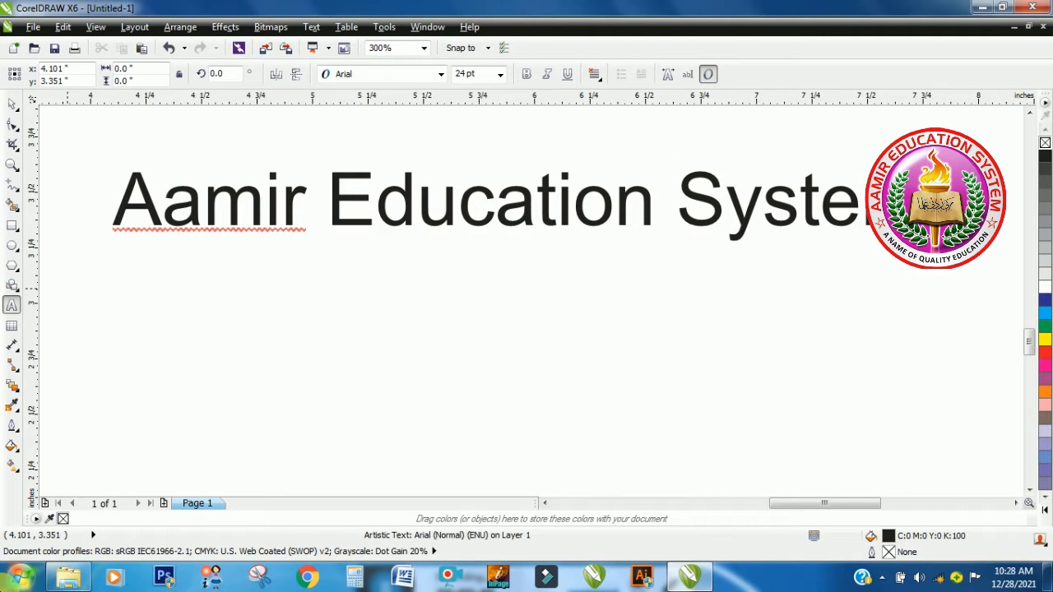
left_click(332, 157)
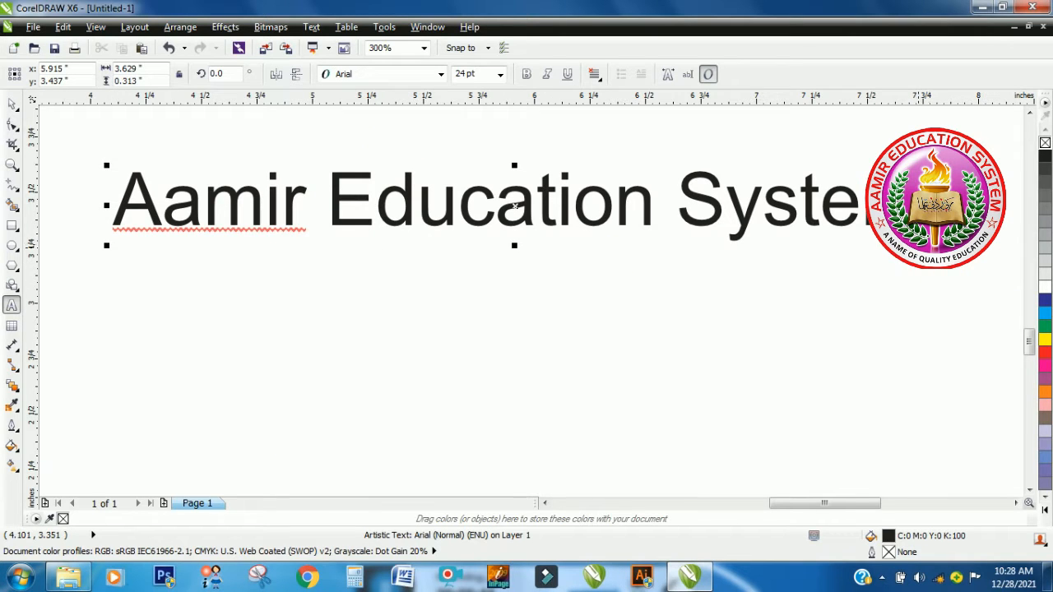
- Scale the selected text proportionally to about 4.3 inches wide so it fits within the page
left_click_drag(515, 244, 353, 189)
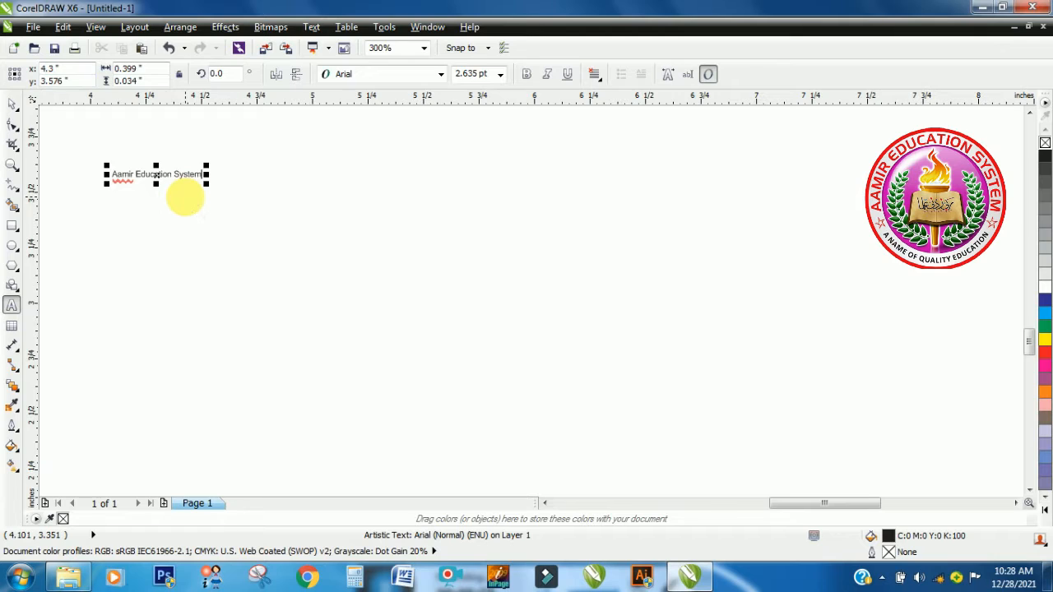
scroll(185, 198, "up", 1)
scroll(184, 197, "down", 6)
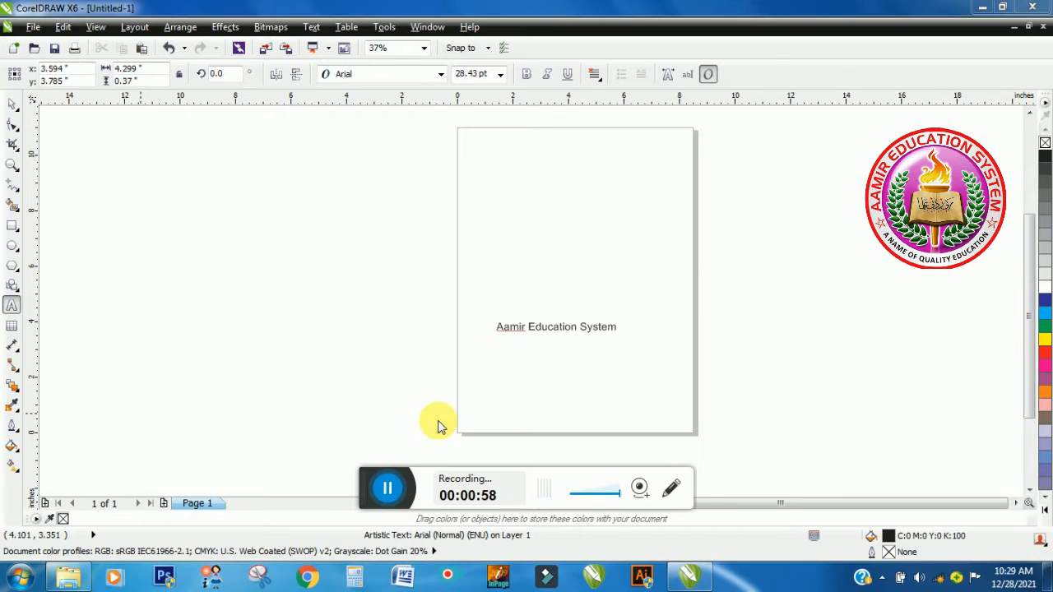
left_click_drag(367, 496, 377, 590)
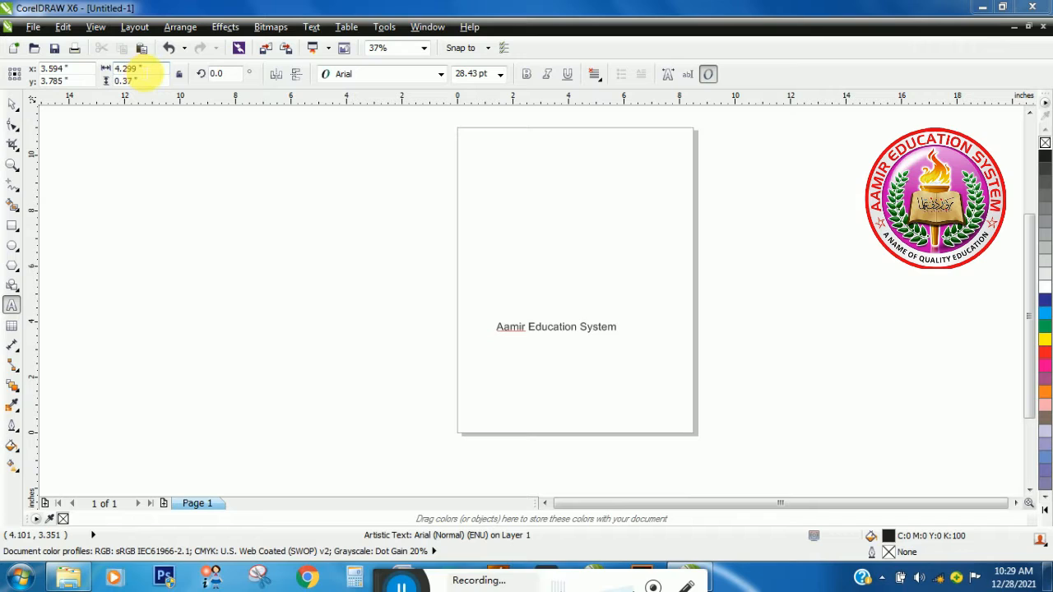
- Set the text object's width to exactly 4 inches
left_click(131, 69)
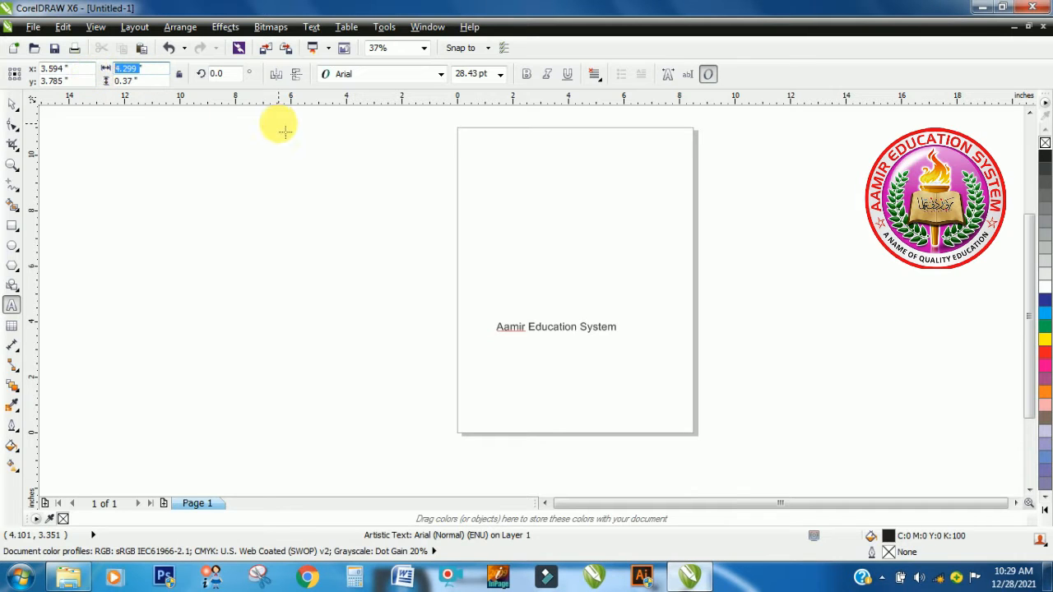
type("4")
key("Return")
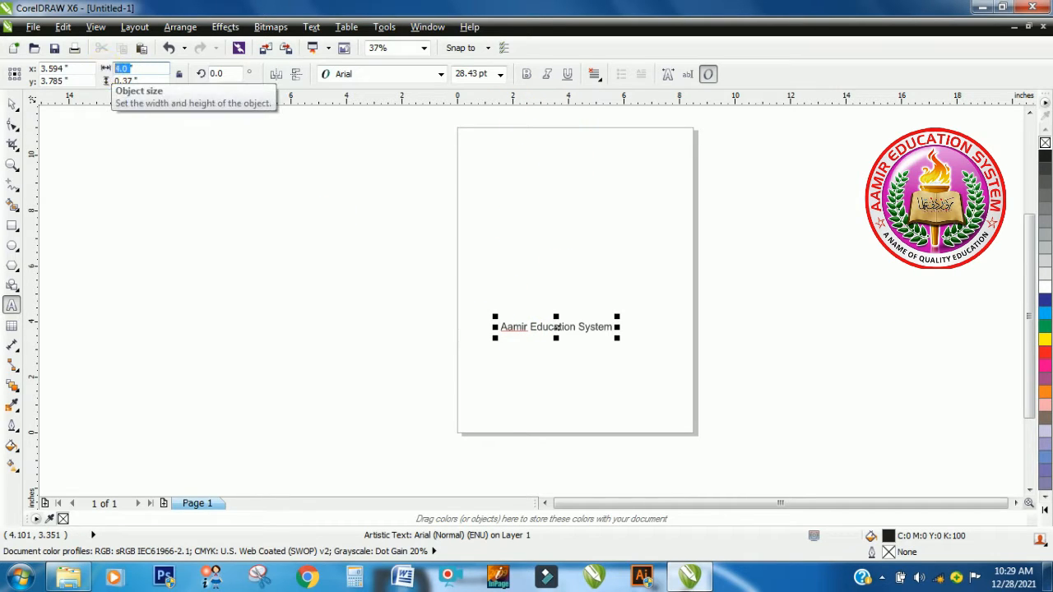
- Try resizing the text to 5 inches wide and 5 inches high with unlocked proportions, and undo the change
left_click(132, 81)
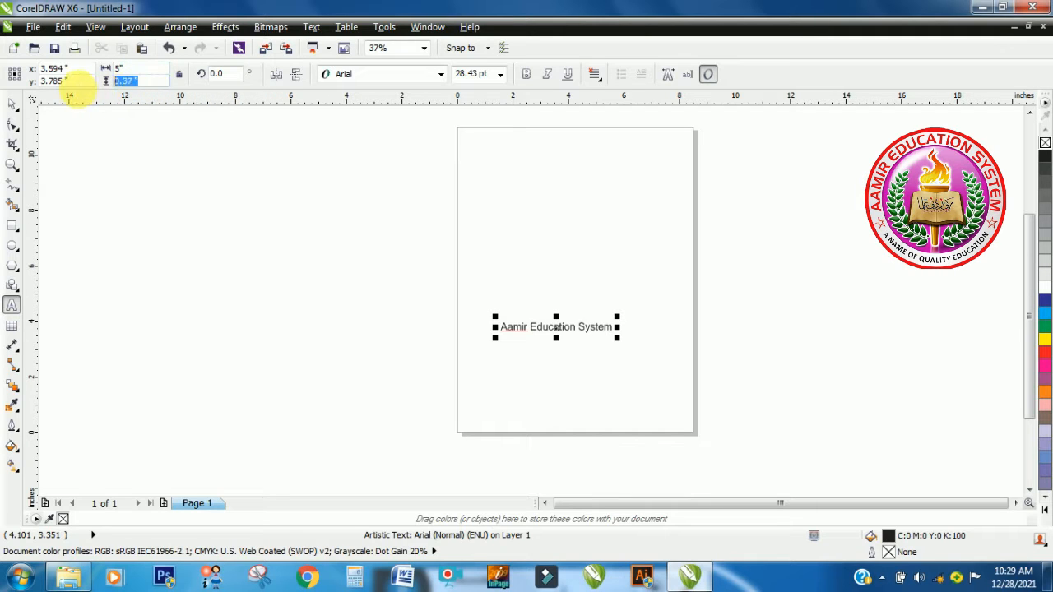
type("5")
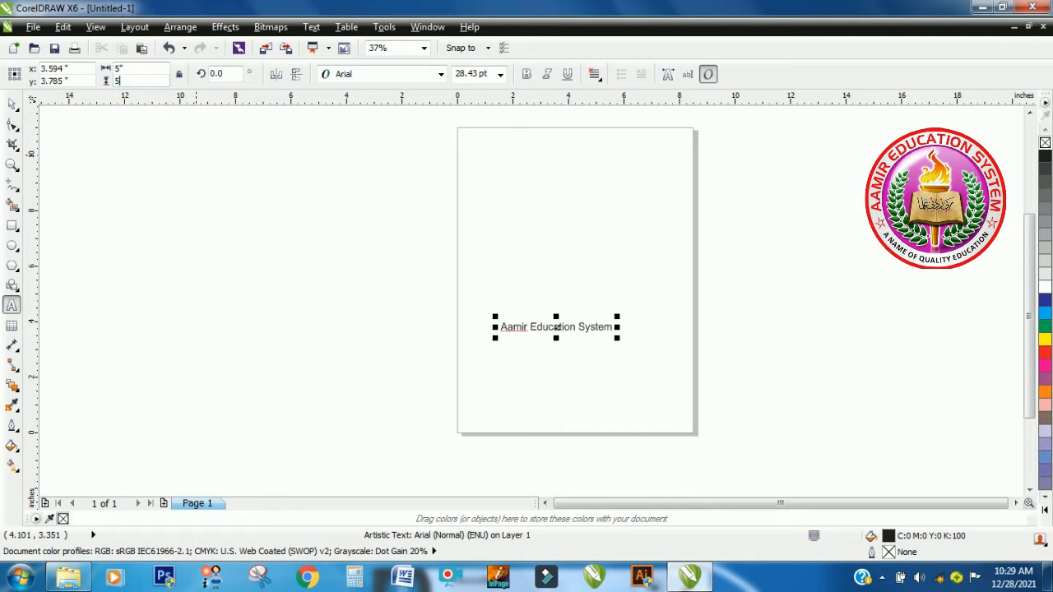
key("Return")
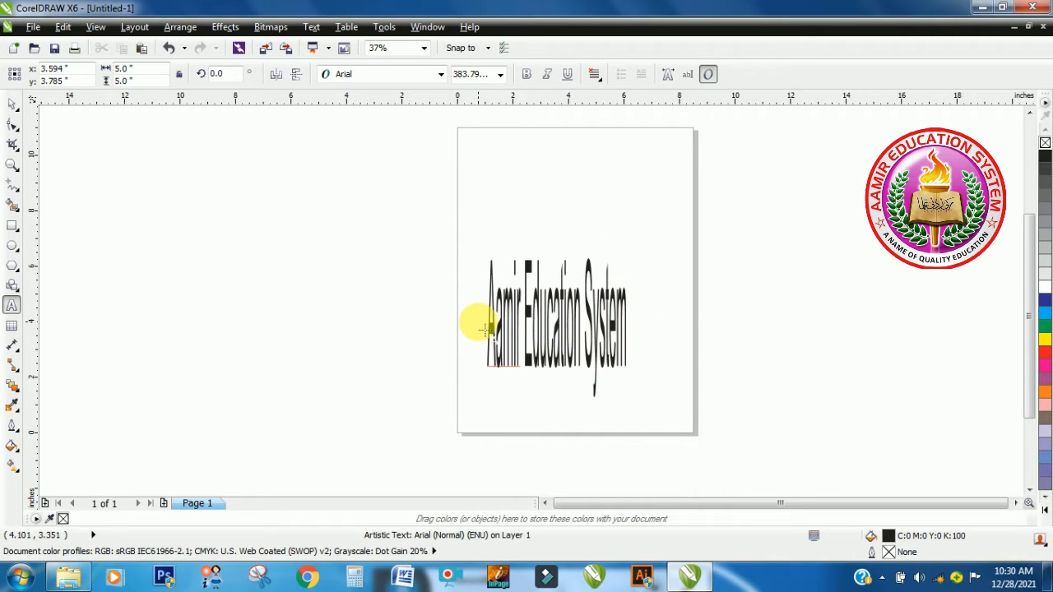
key("ctrl+z")
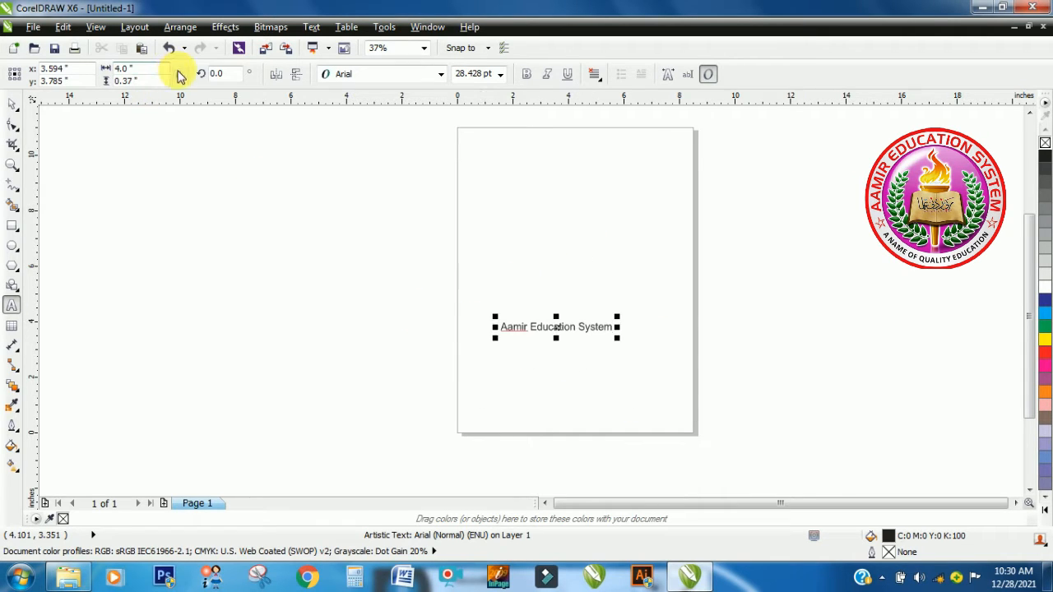
- Lock the text's proportions and set its width to 5 inches
left_click(180, 77)
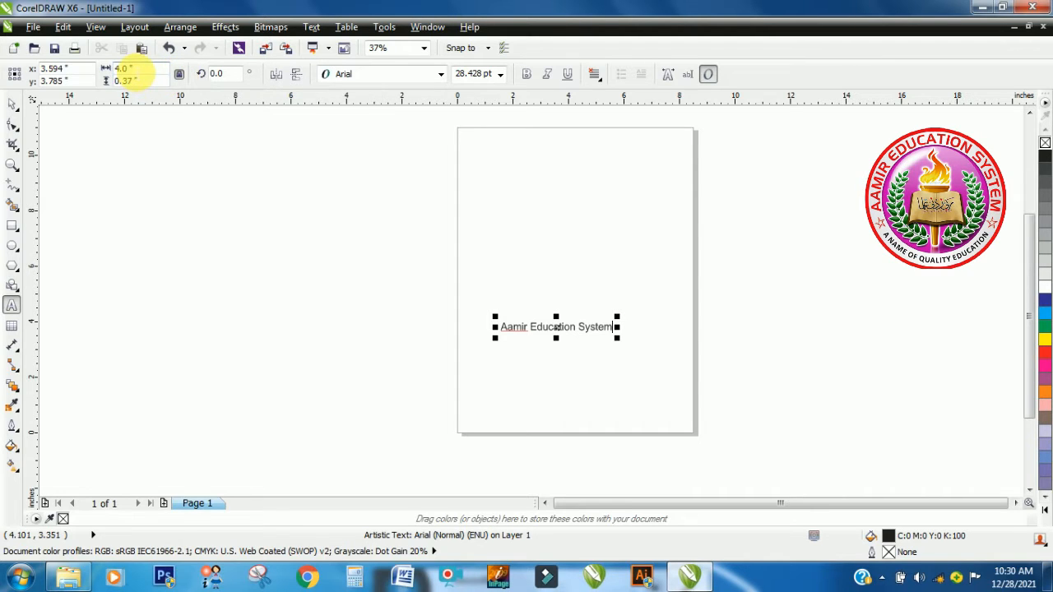
left_click(130, 69)
type("5")
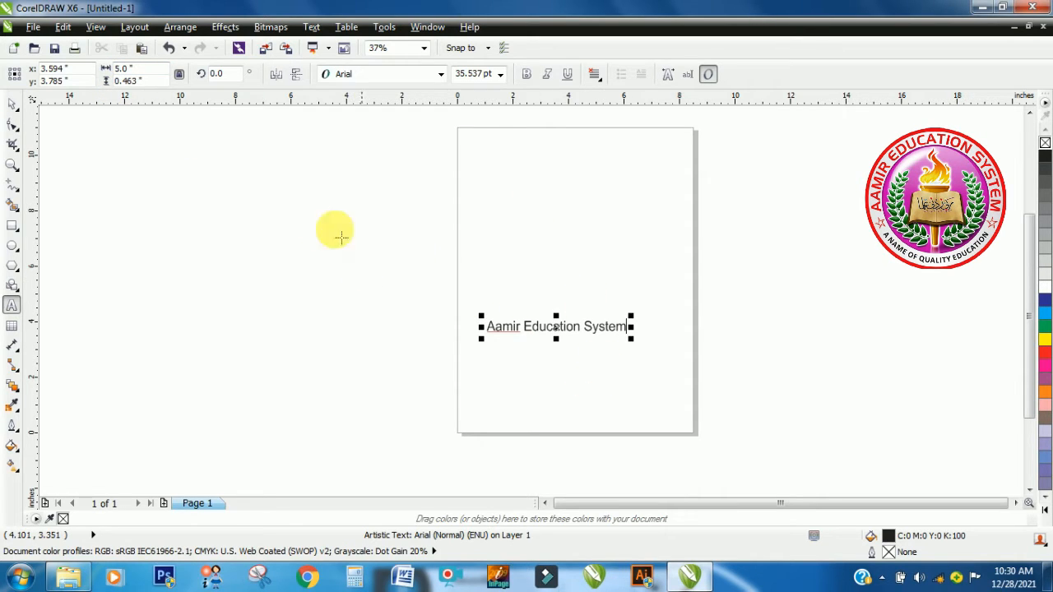
- With proportions locked, set the text's width to 6 inches and its height to 3 inches
left_click(152, 69)
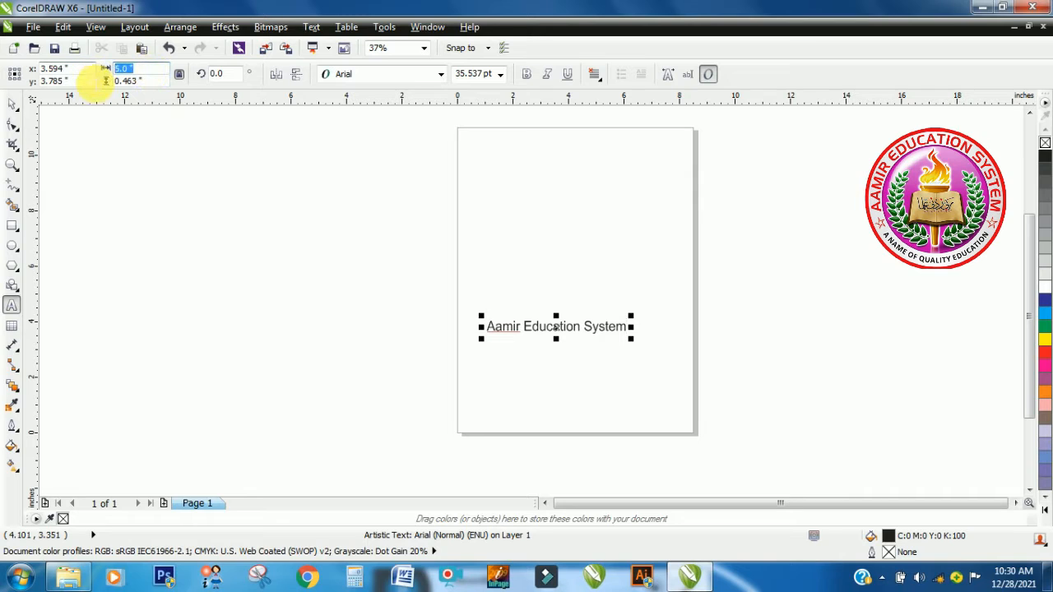
type("6")
key("Return")
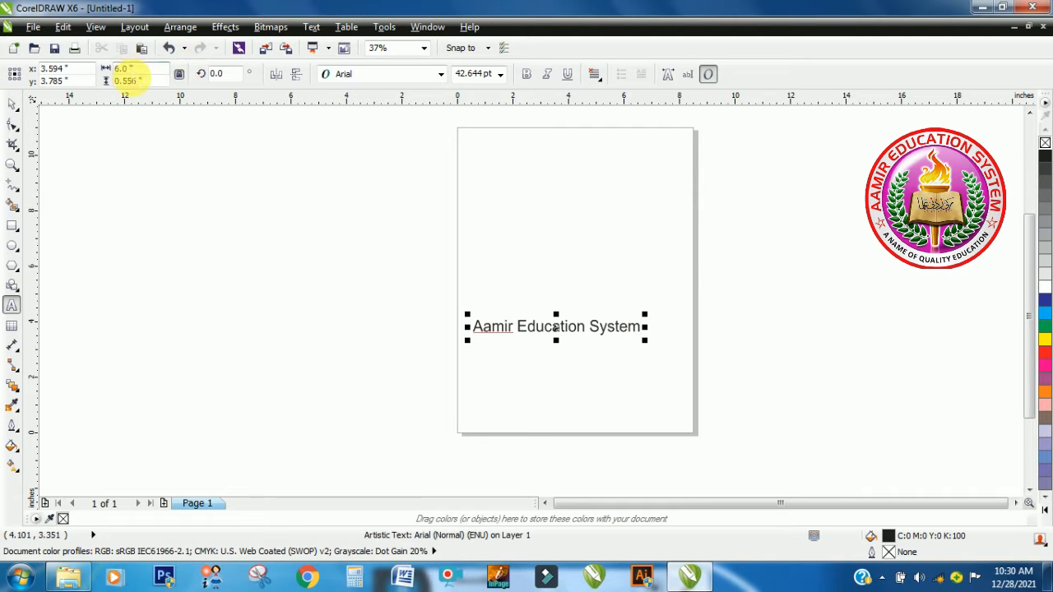
left_click(138, 82)
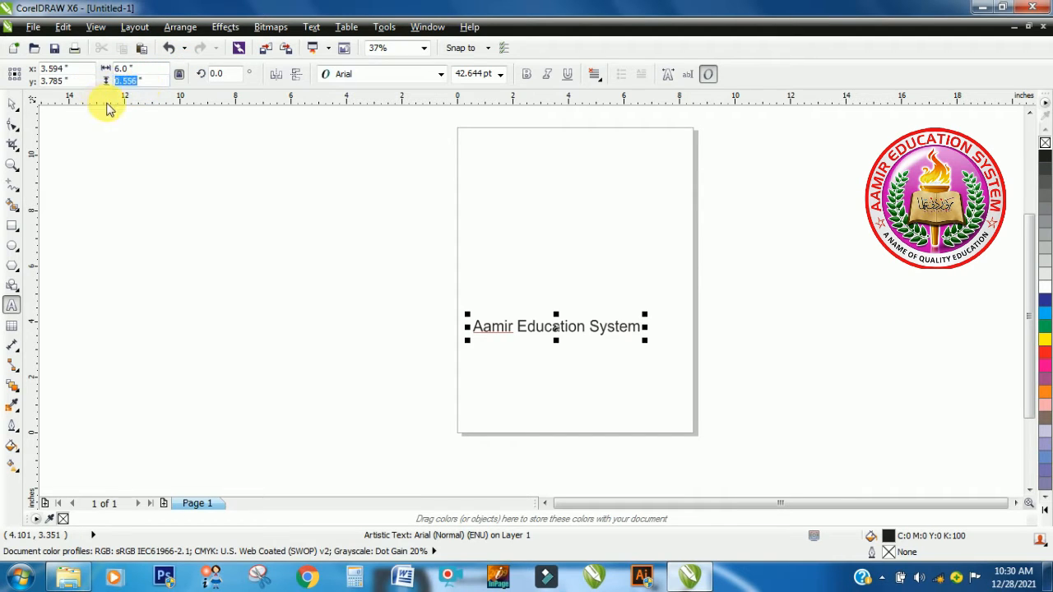
key("Return")
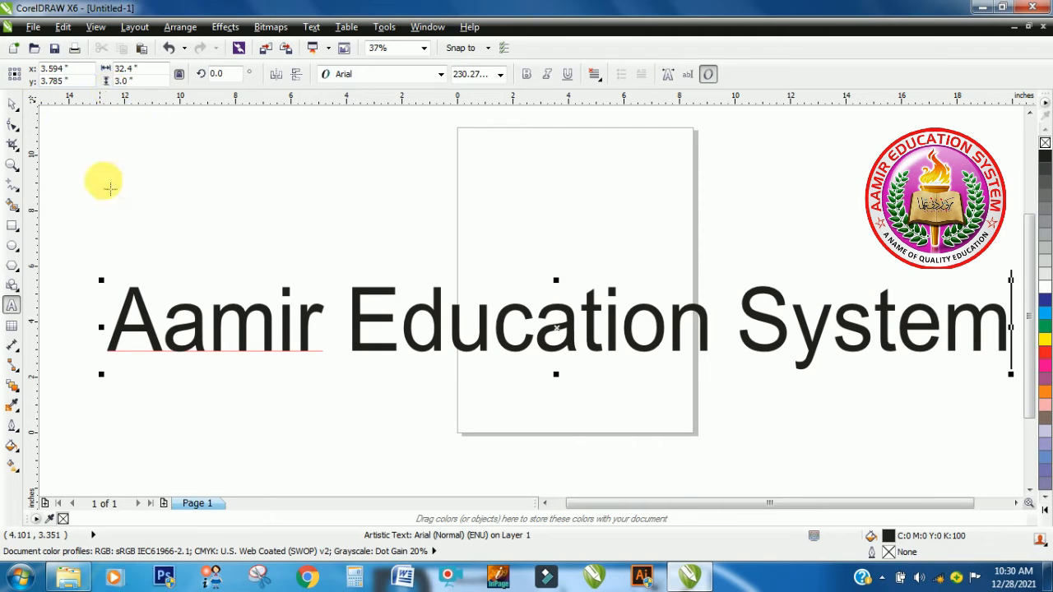
- Move the text to the upper part of the page and scale it proportionally to about 5.8 inches wide
left_click(977, 375)
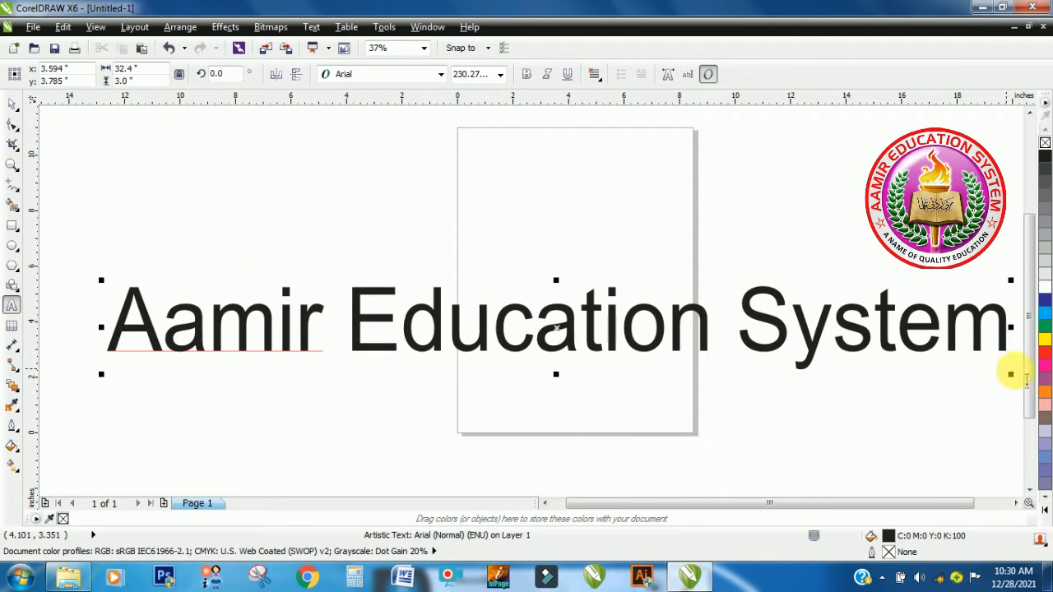
left_click_drag(1014, 380, 414, 323)
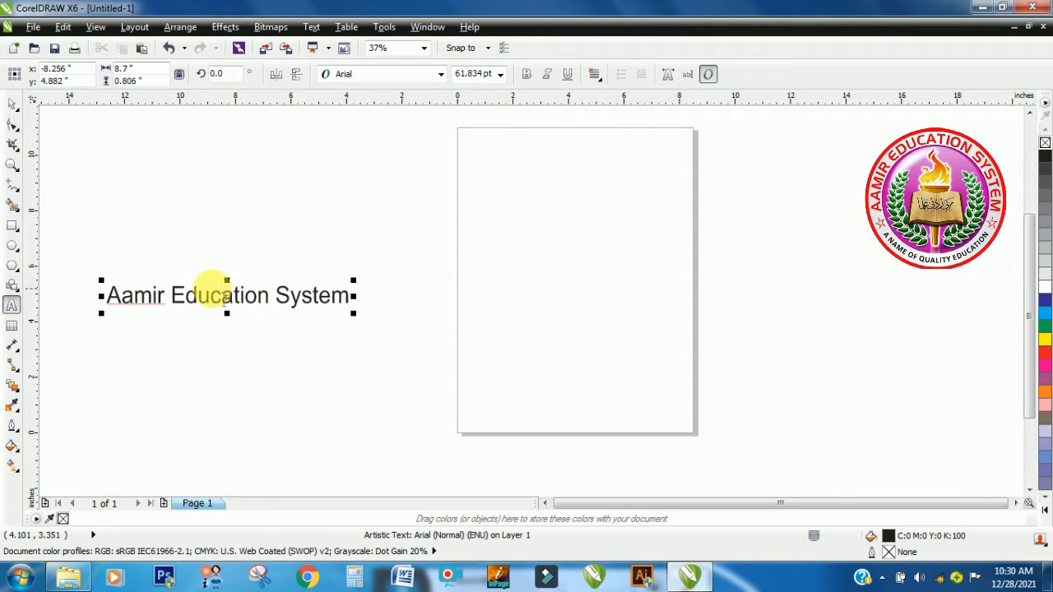
mouse_move(231, 297)
left_mouse_down()
mouse_move(324, 305)
mouse_move(526, 183)
mouse_move(581, 199)
left_mouse_up()
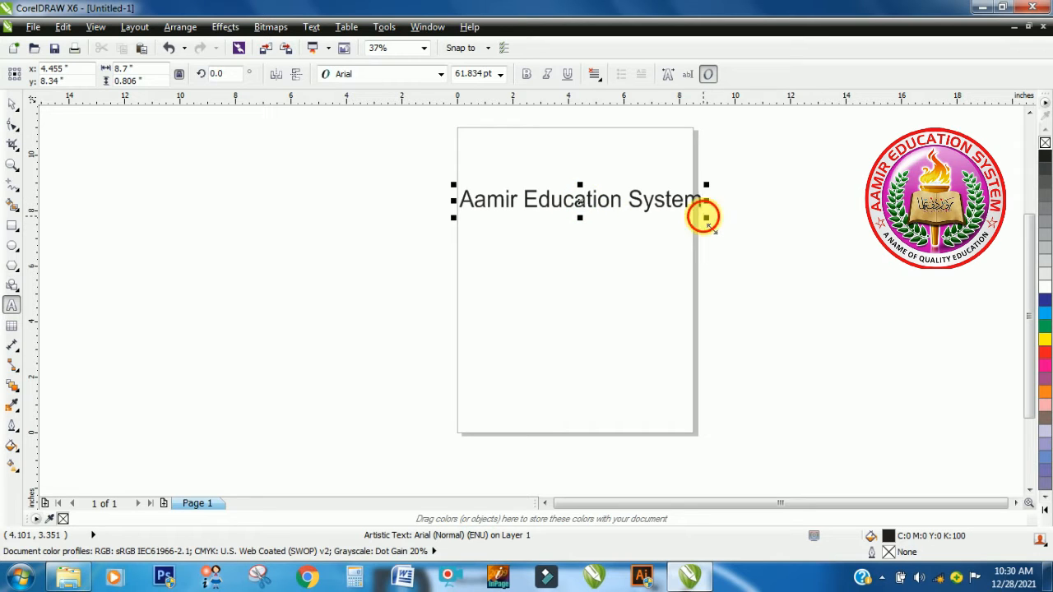
left_click_drag(705, 217, 622, 217)
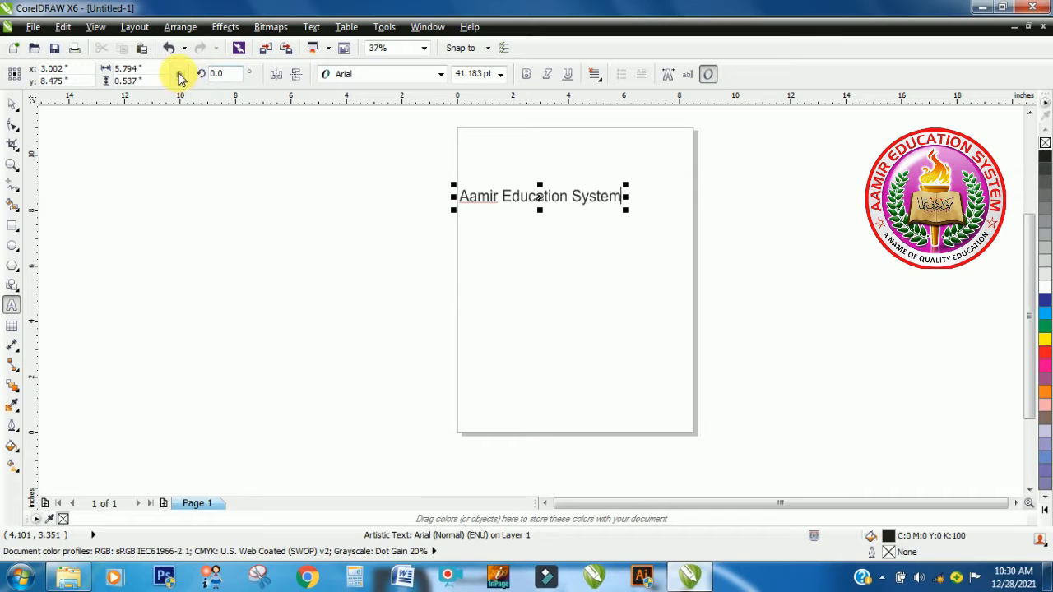
- Try rotating the text to 45 degrees and to 90 degrees, and undo both rotations
left_click(226, 74)
type("45")
key("Return")
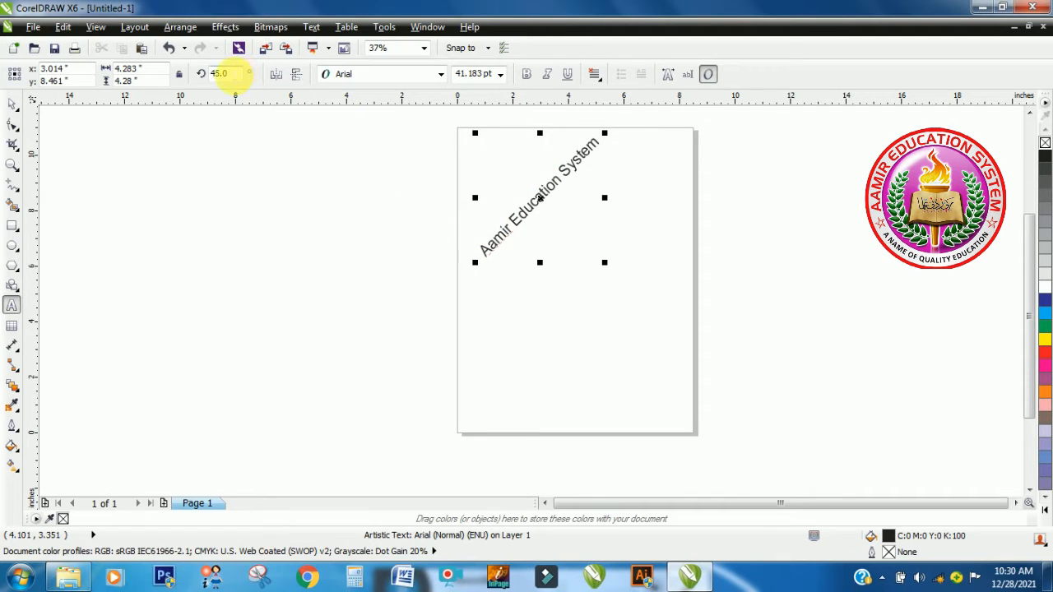
left_click_drag(231, 72, 156, 82)
type("90")
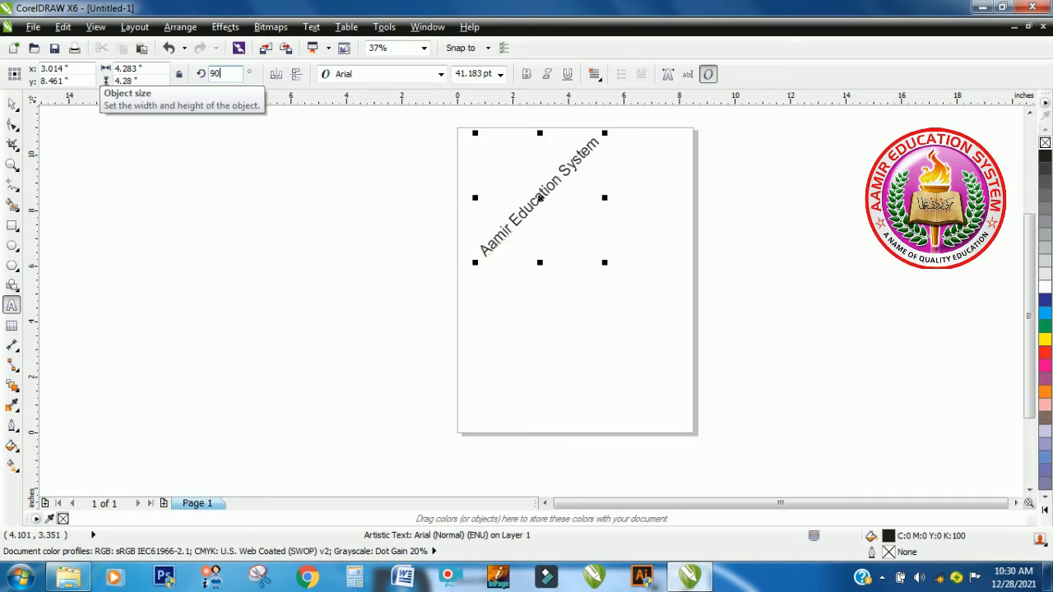
key("Return")
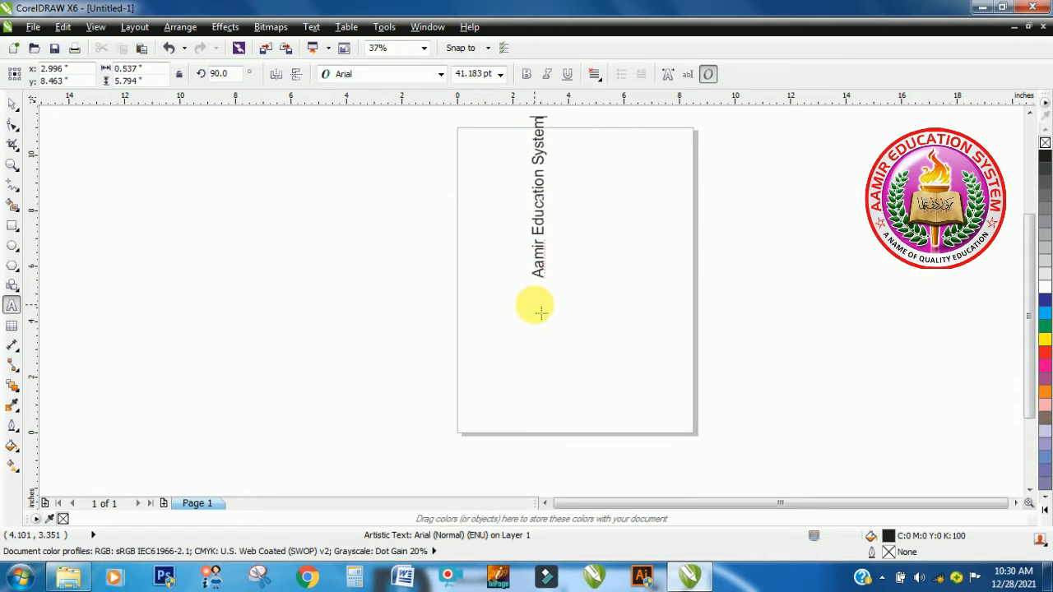
key("ctrl+z")
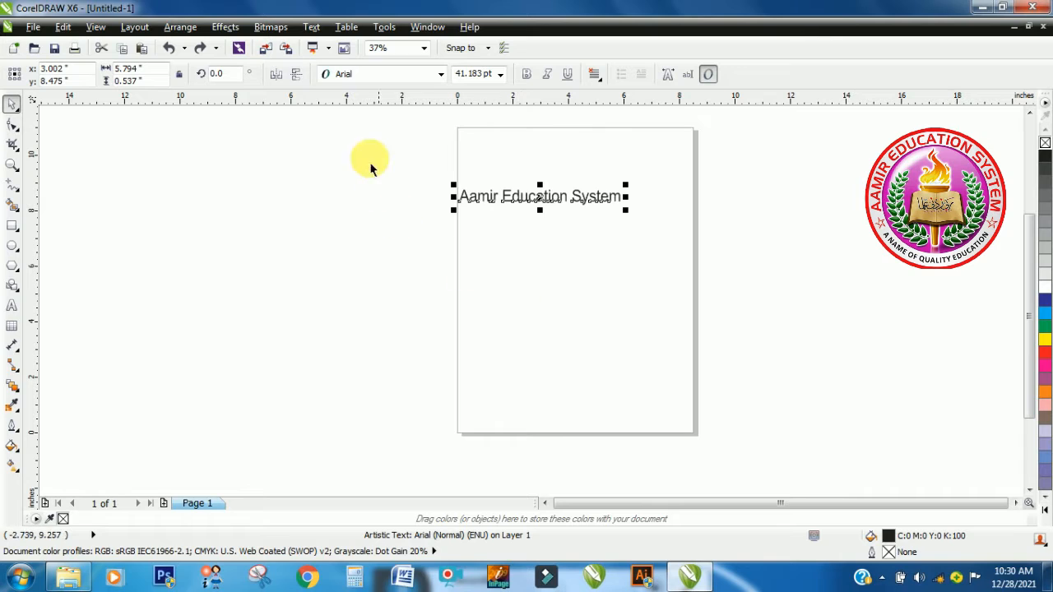
- Mirror the text horizontally and mirror it back to its original reading direction
left_click(277, 75)
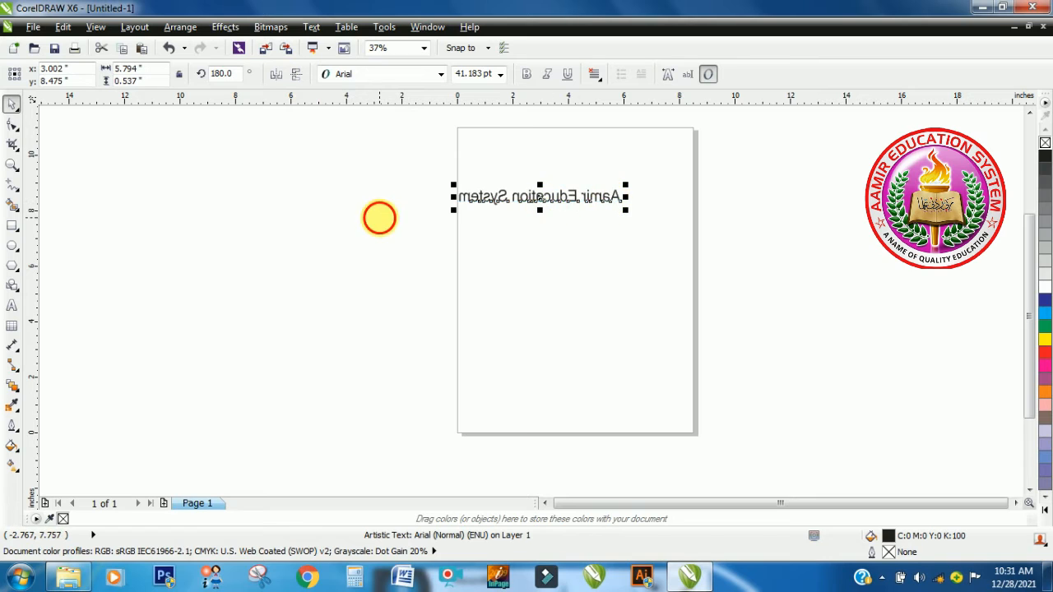
left_click(380, 217)
left_click(553, 207)
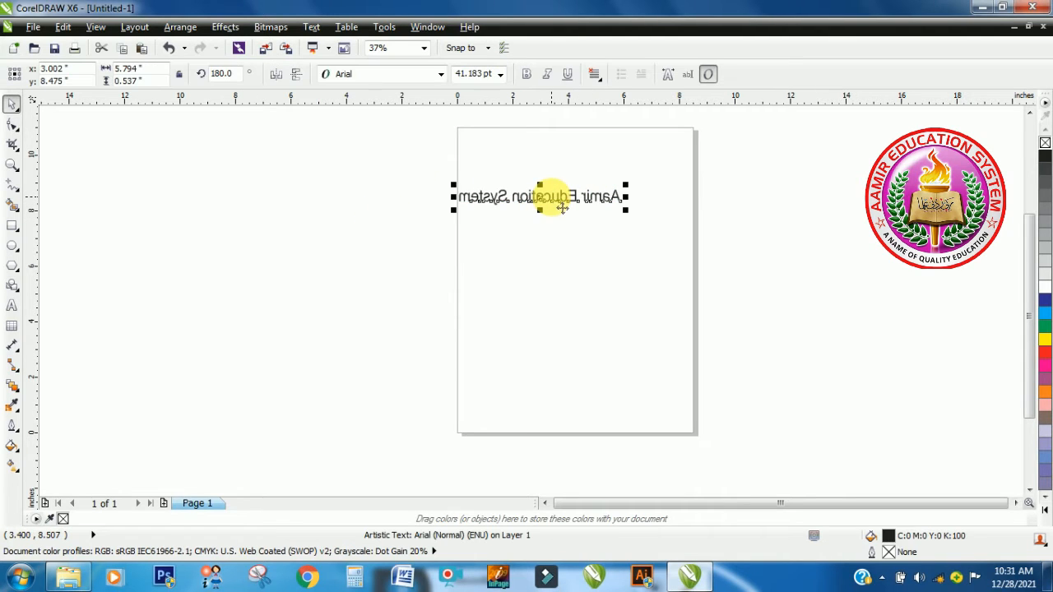
left_click(278, 76)
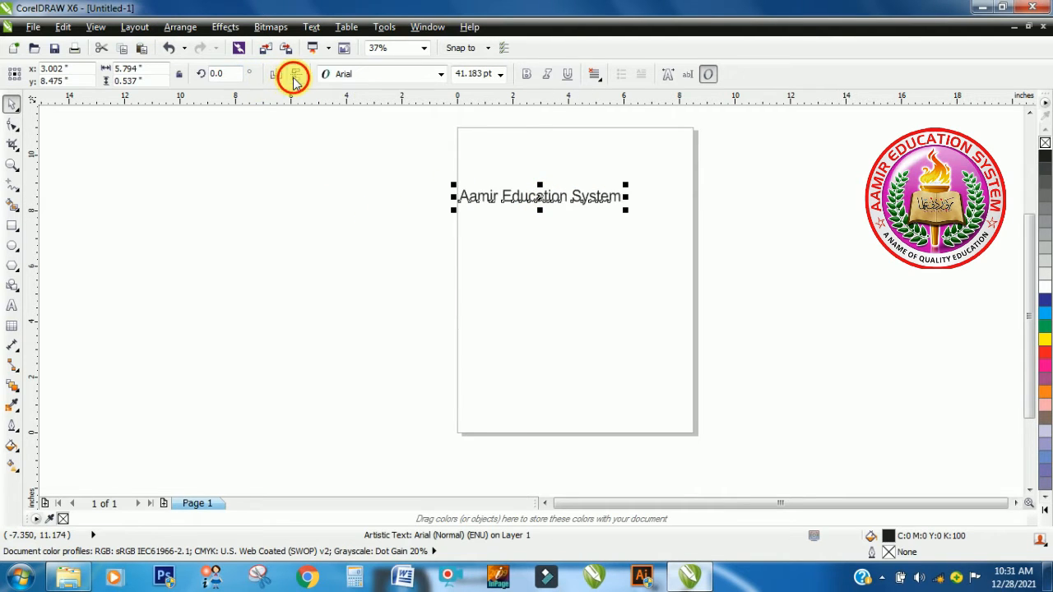
- Mirror the text vertically and mirror it back to its upright orientation
left_click(294, 77)
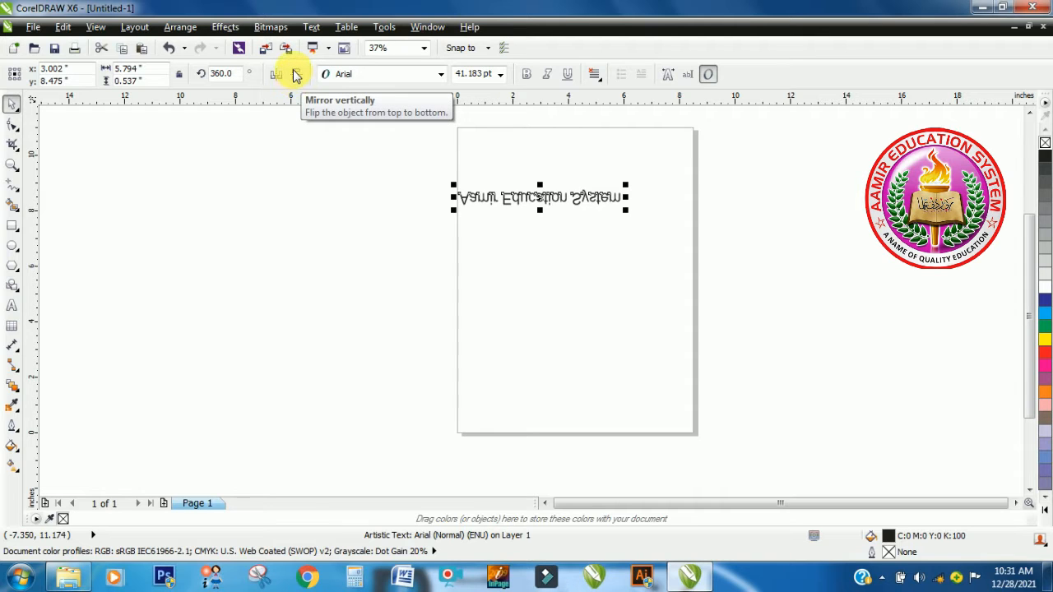
left_click(295, 77)
- Preview fonts such as Arial Rounded MT Bold, Arial Black and Arial Unicode MS on the text line
left_click(441, 78)
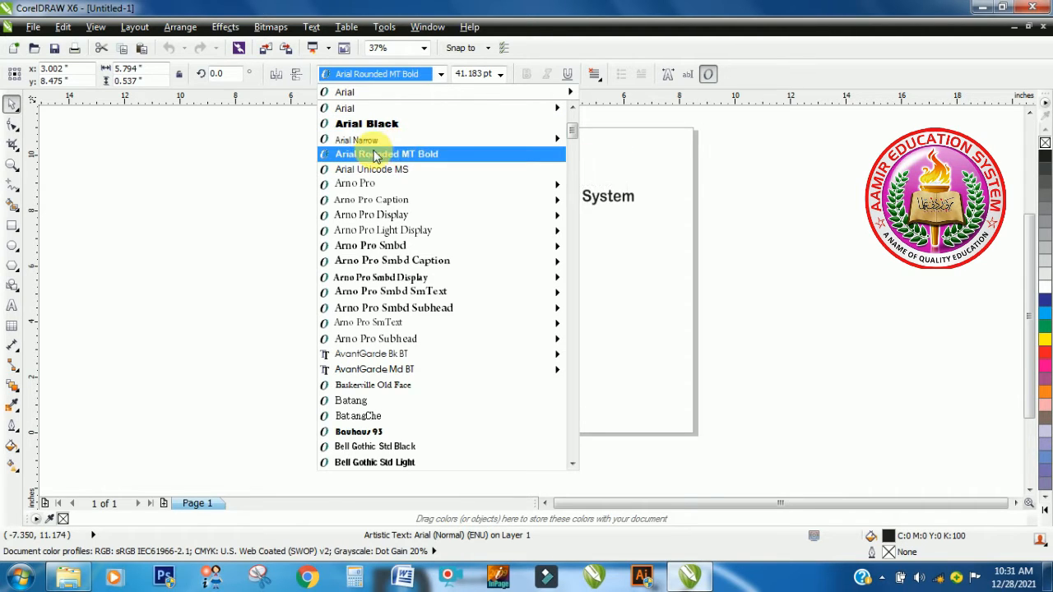
left_click(255, 163)
left_click_drag(298, 212, 324, 266)
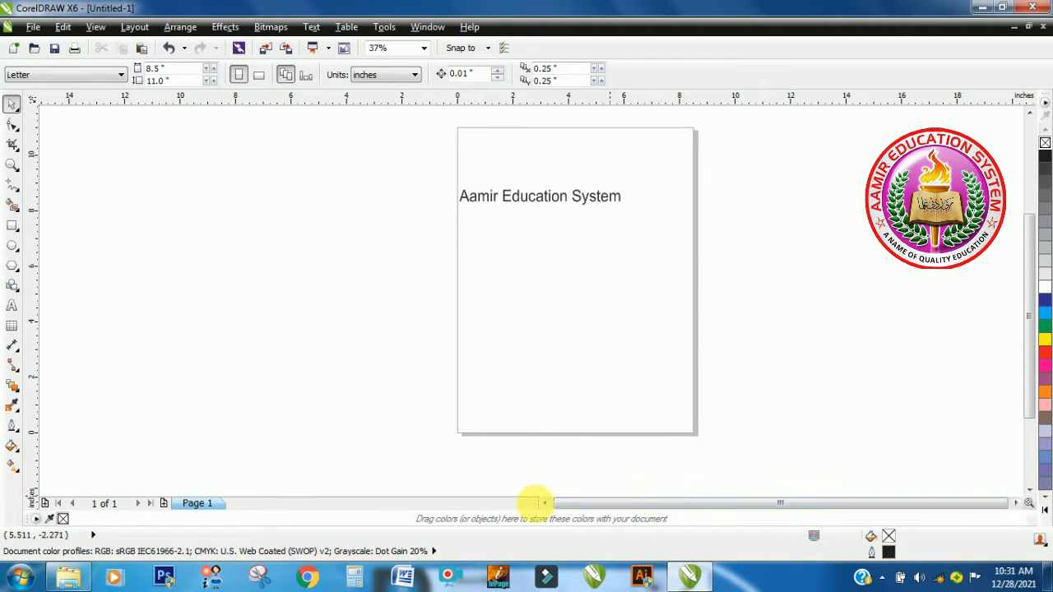
left_click(544, 502)
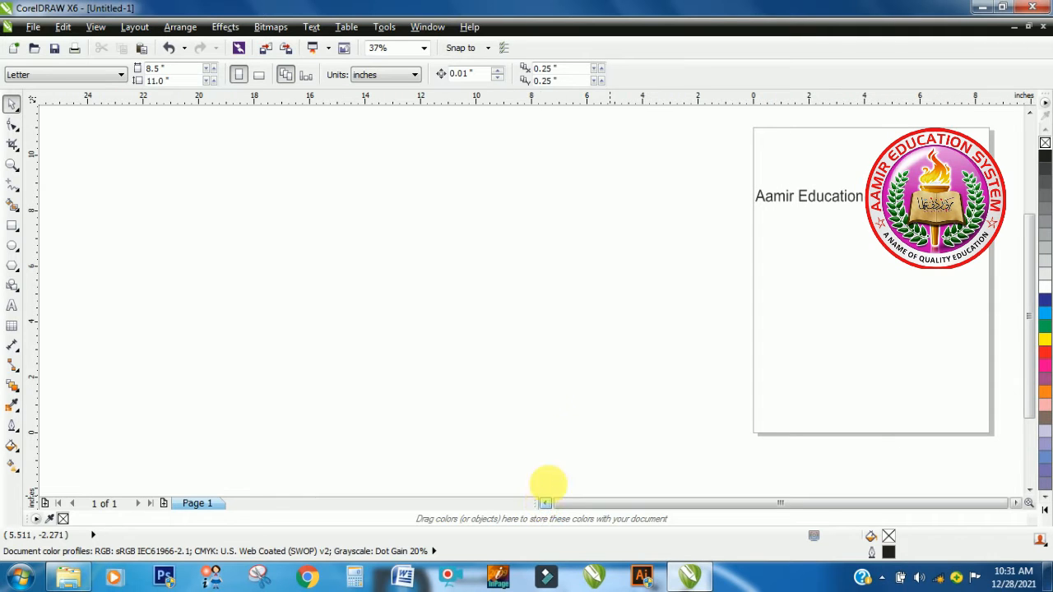
left_click(12, 303)
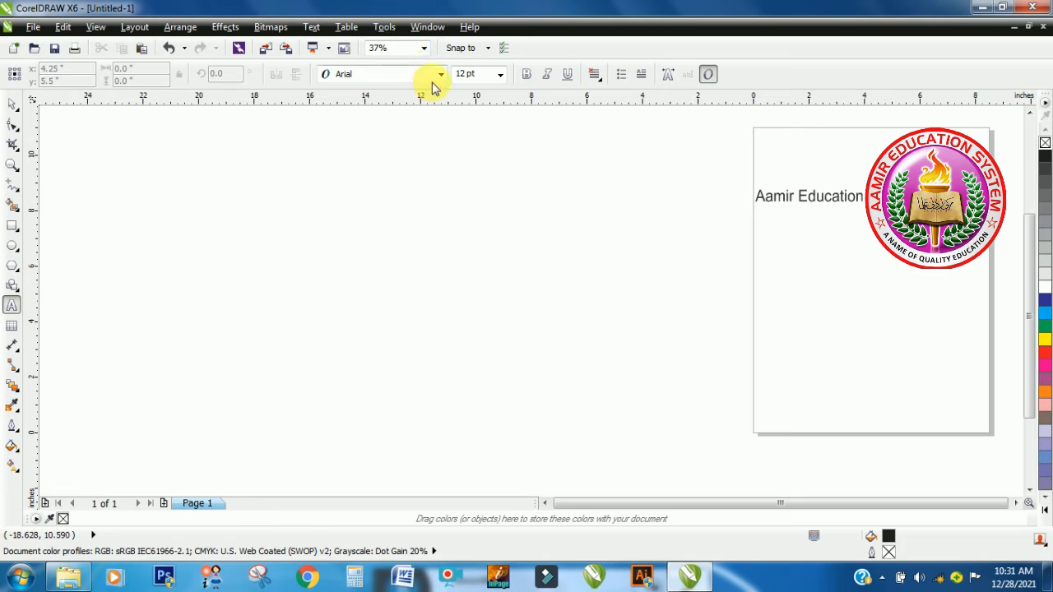
left_click(839, 205)
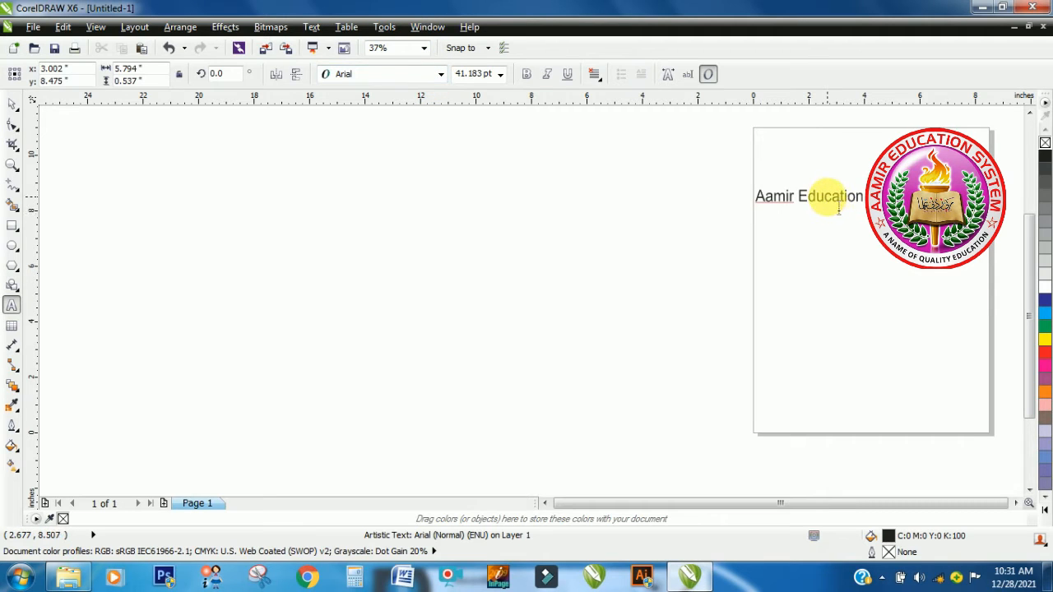
left_click_drag(838, 207, 753, 197)
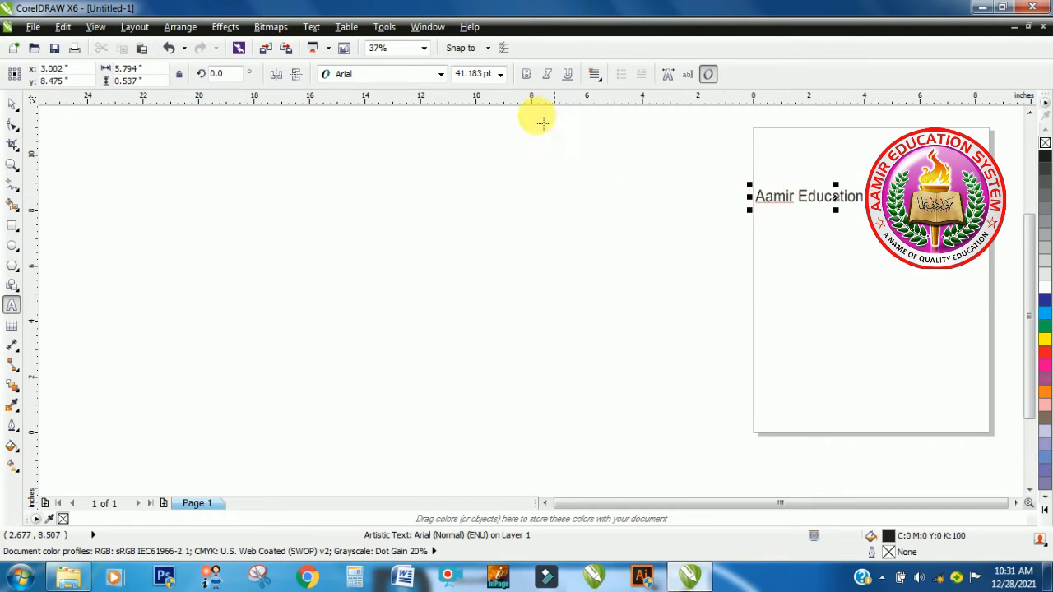
left_click(441, 74)
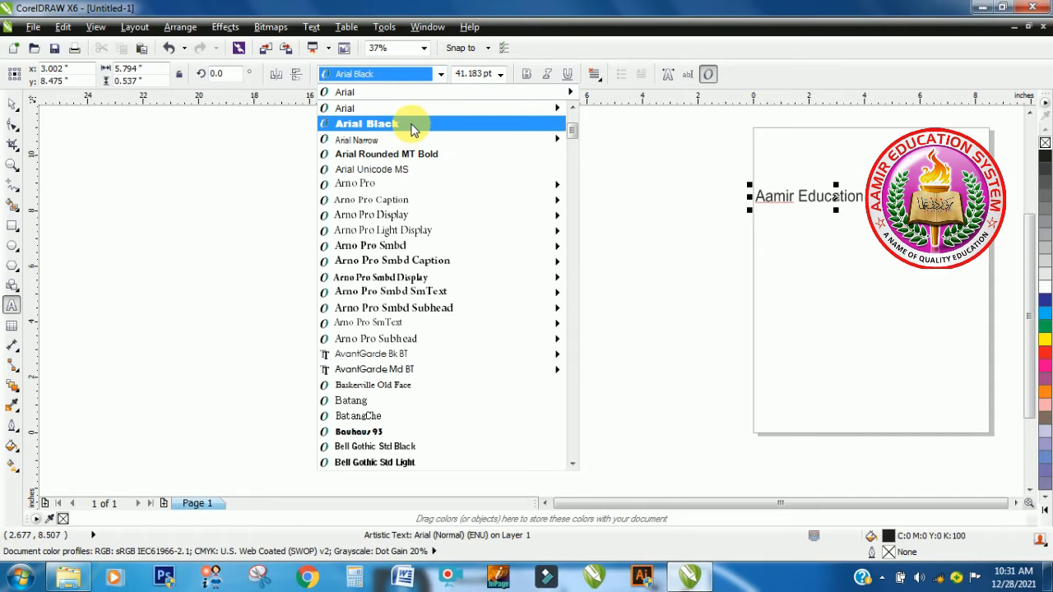
mouse_move(413, 144)
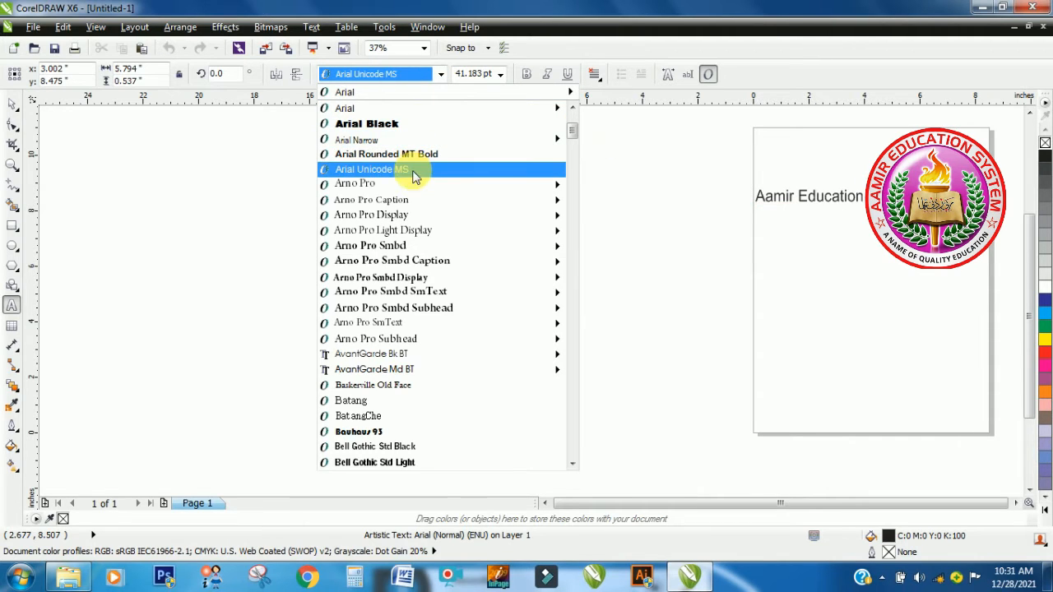
left_click_drag(650, 189, 942, 206)
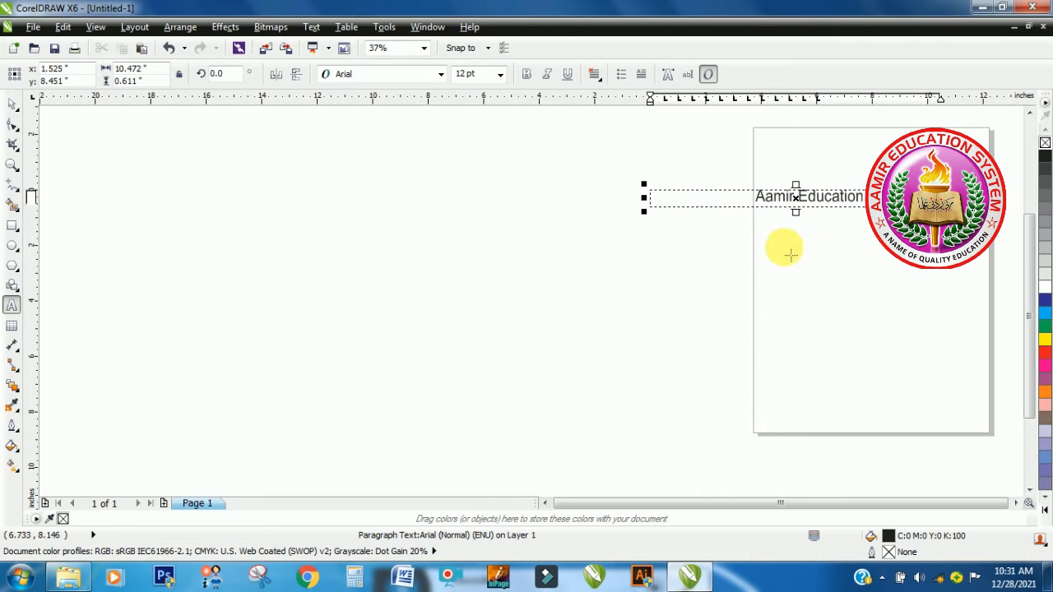
left_click(441, 77)
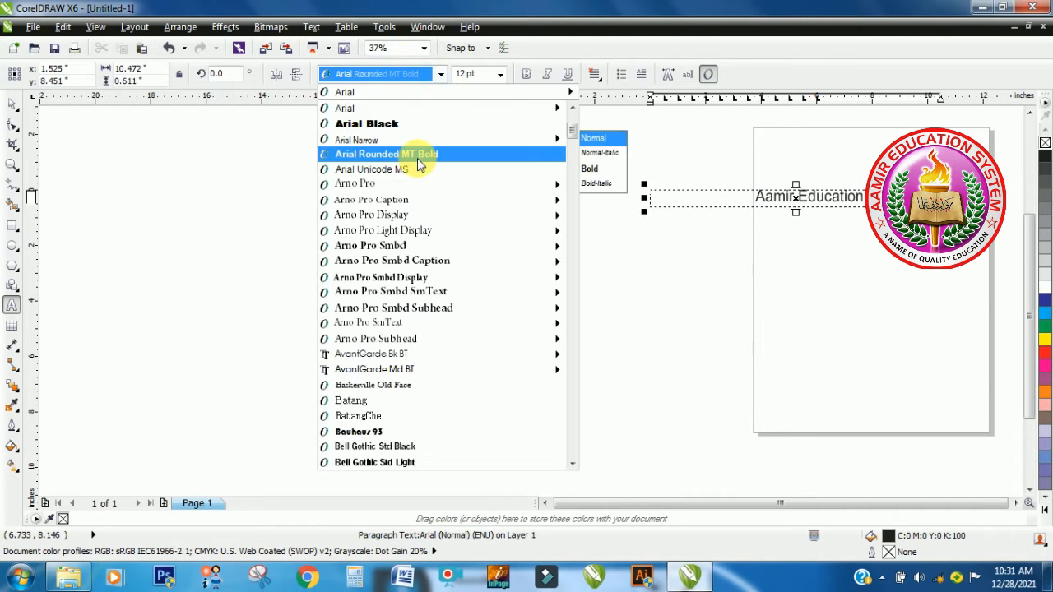
left_click(417, 161)
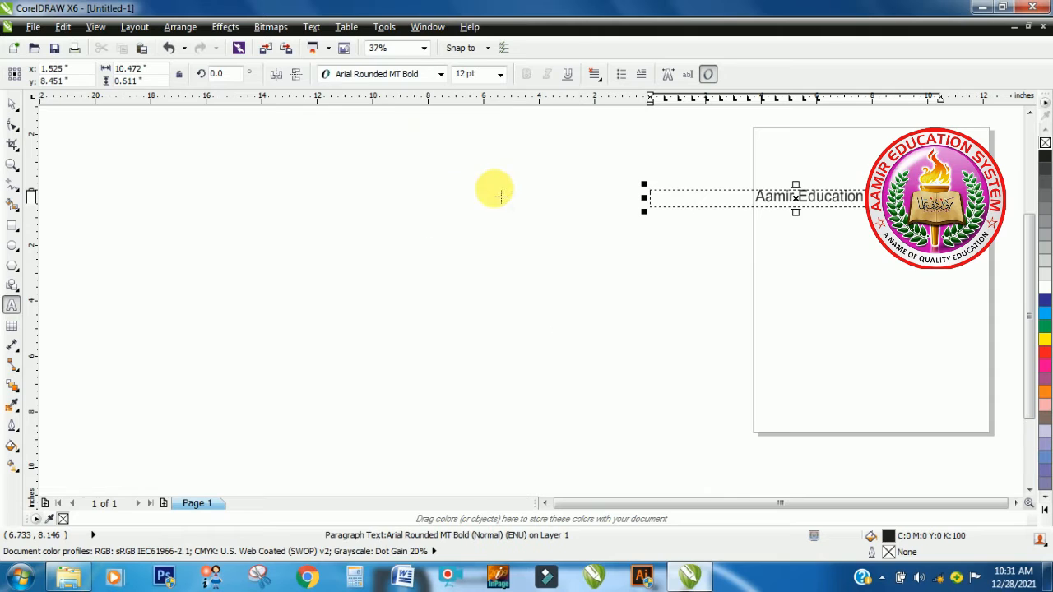
left_click(440, 74)
mouse_move(422, 202)
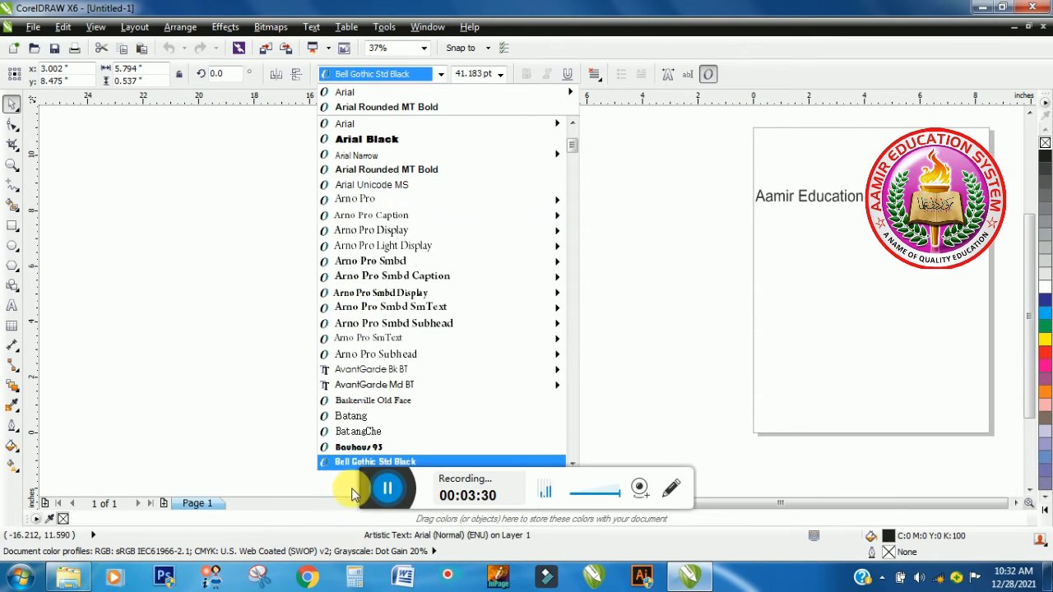
left_click_drag(368, 494, 376, 573)
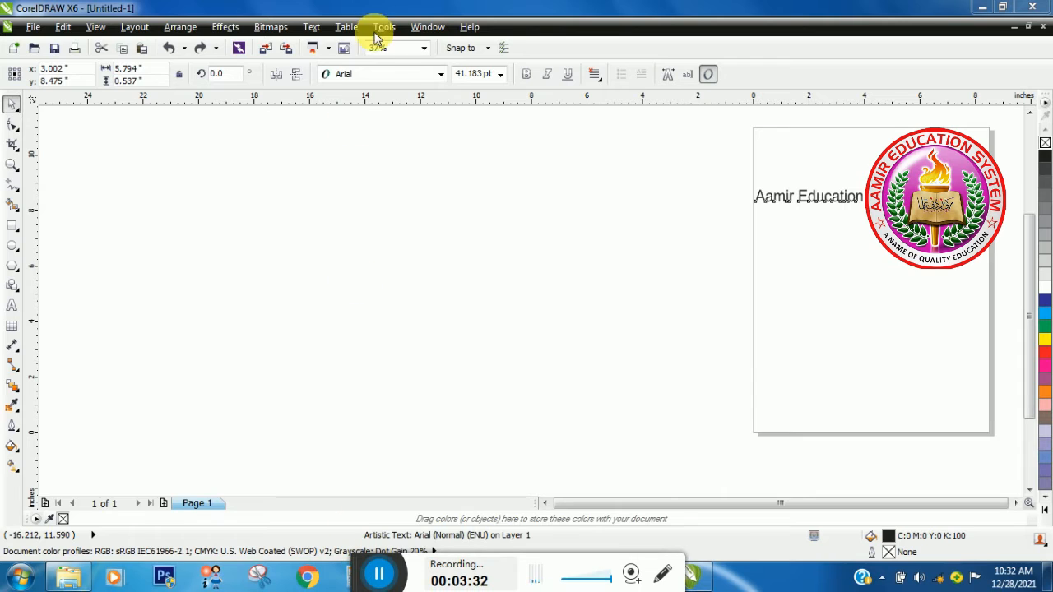
- Preview the Arno Pro fonts on the text and set its font to Arno Pro Smbd SmText
left_click(441, 74)
mouse_move(385, 153)
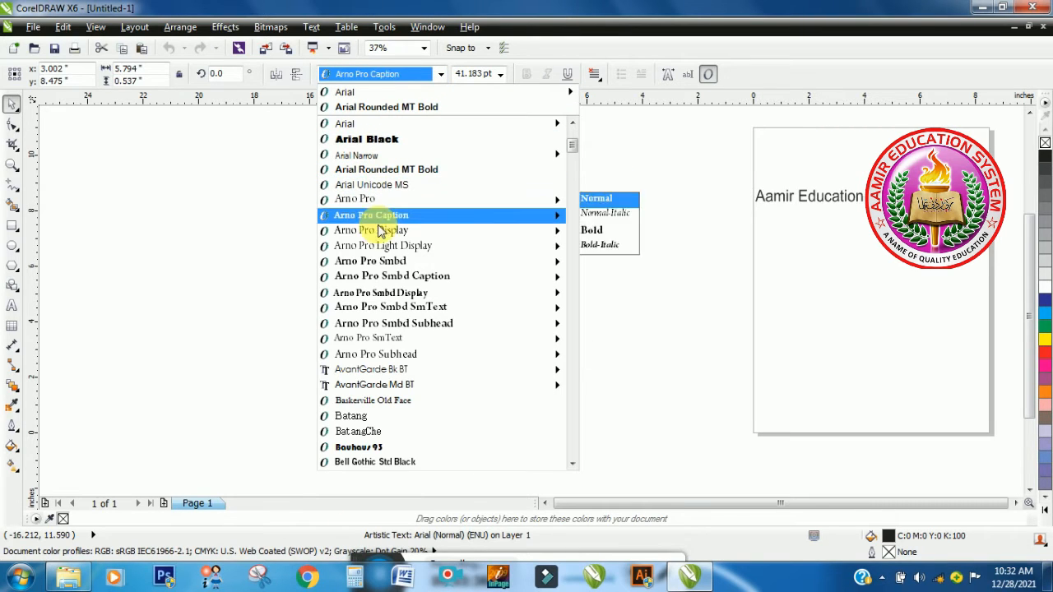
mouse_move(378, 234)
mouse_move(376, 263)
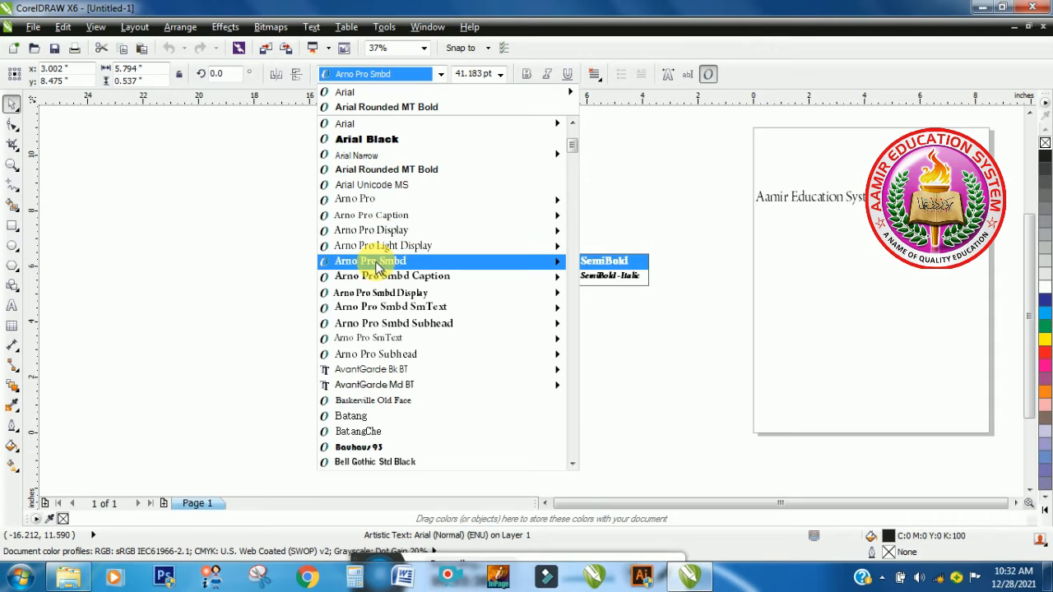
mouse_move(379, 282)
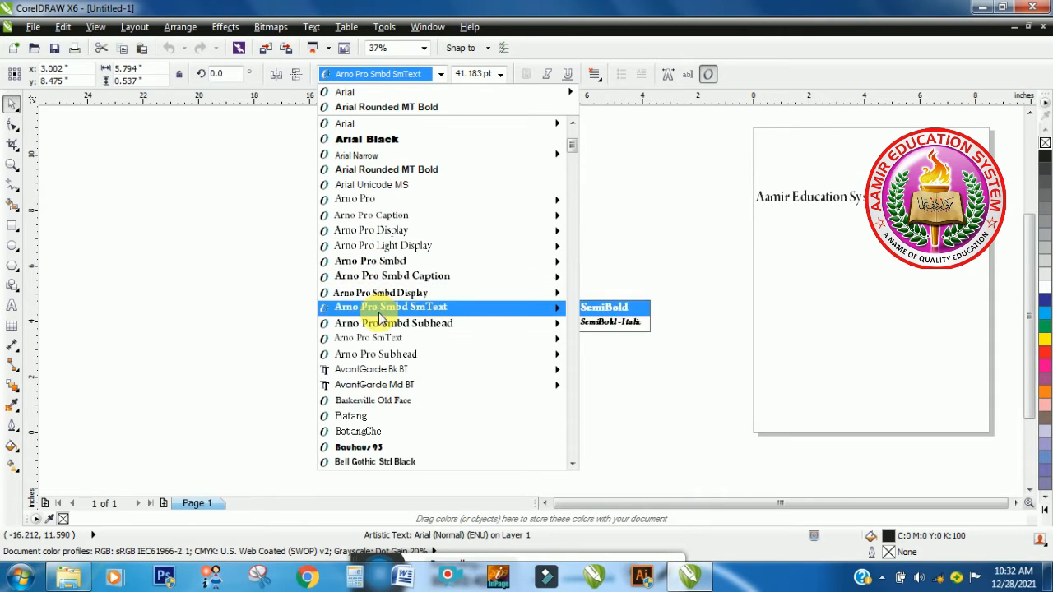
left_click(380, 313)
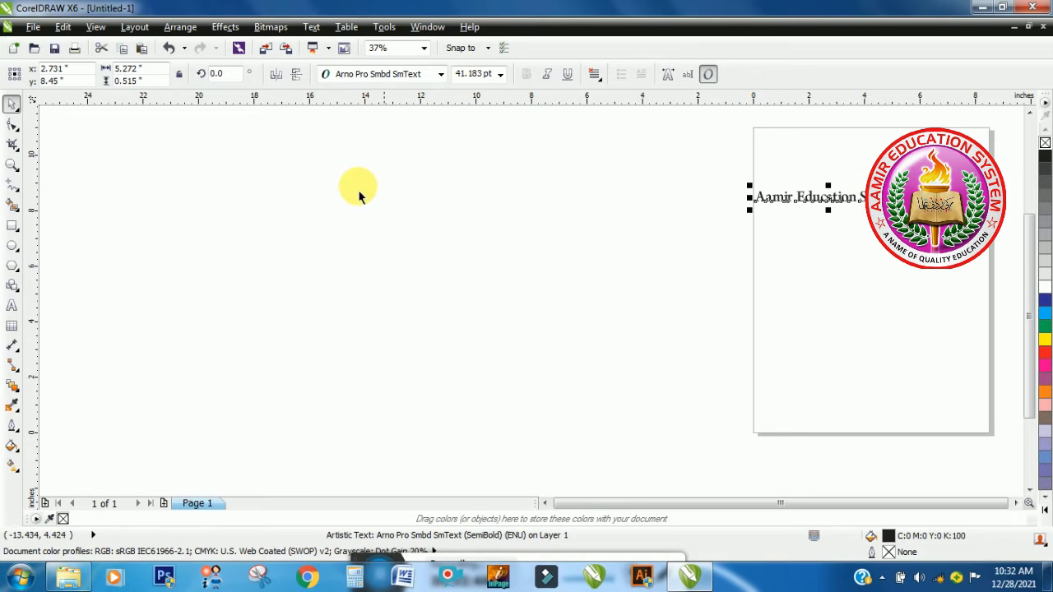
- Change the text's font to Arial Bold, and from that to the Bold style of Arial Narrow
left_click(441, 75)
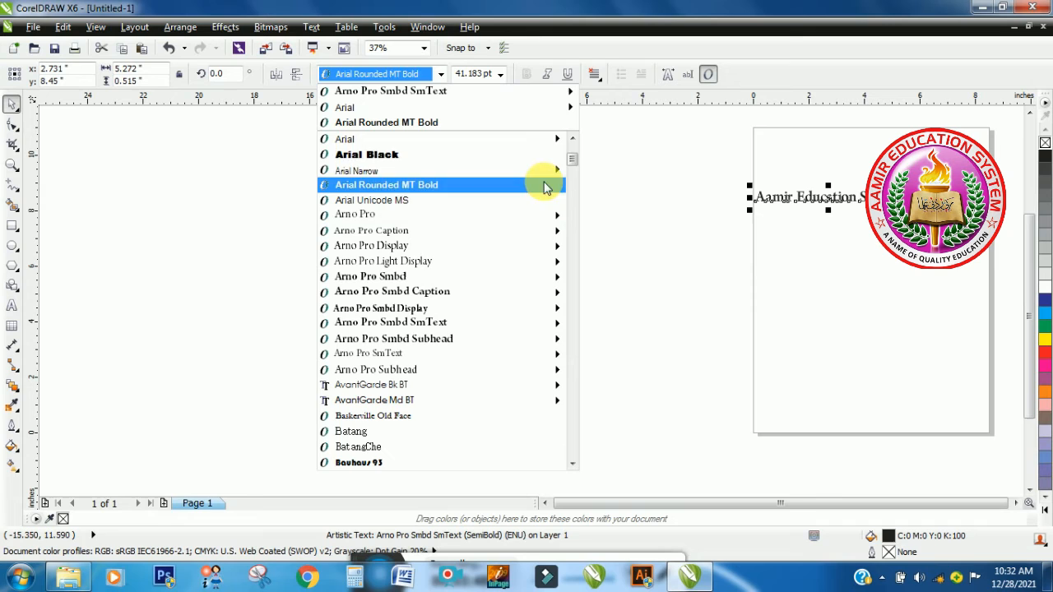
left_click(566, 139)
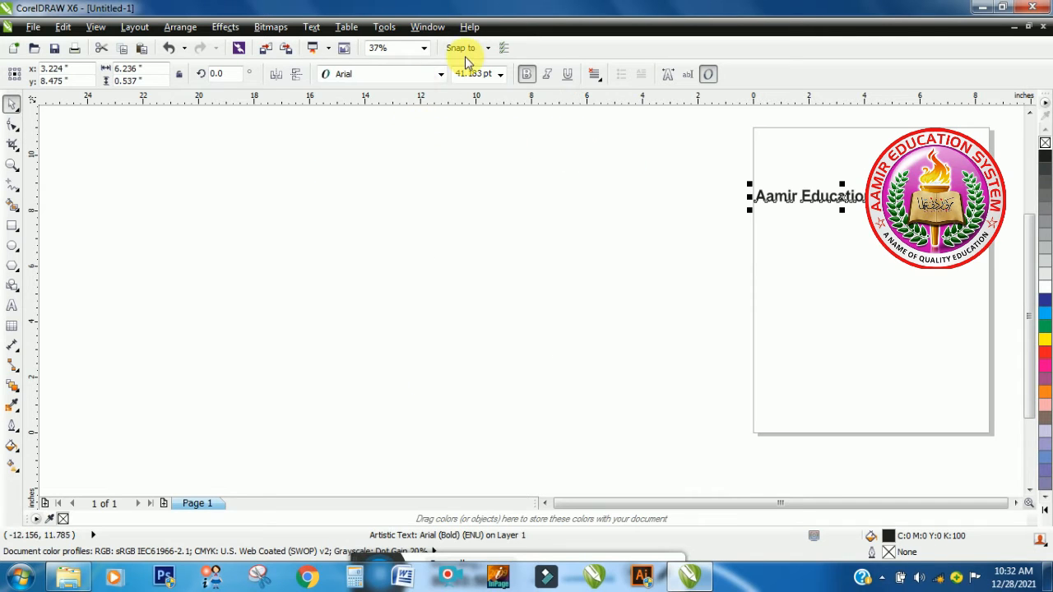
left_click(441, 74)
mouse_move(550, 171)
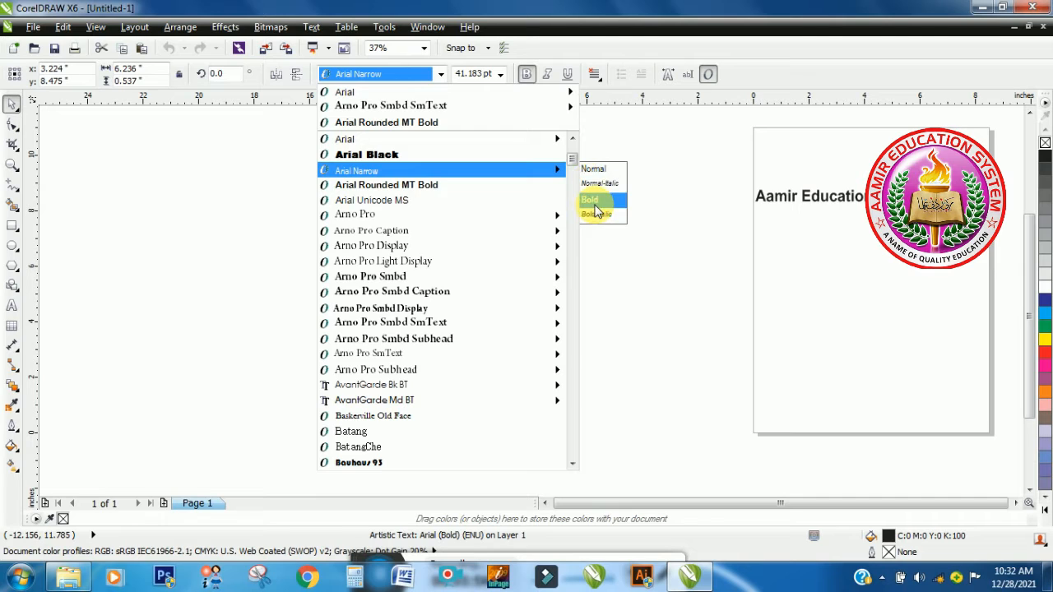
left_click(591, 202)
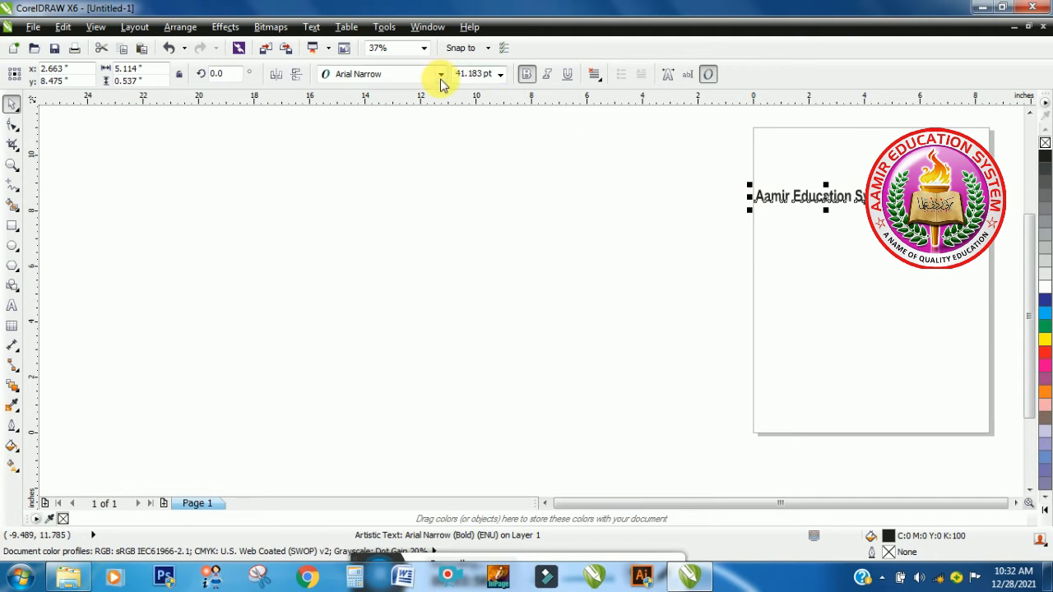
- Set the text's font size to 48 pt and increase it to 100 pt
left_click(499, 74)
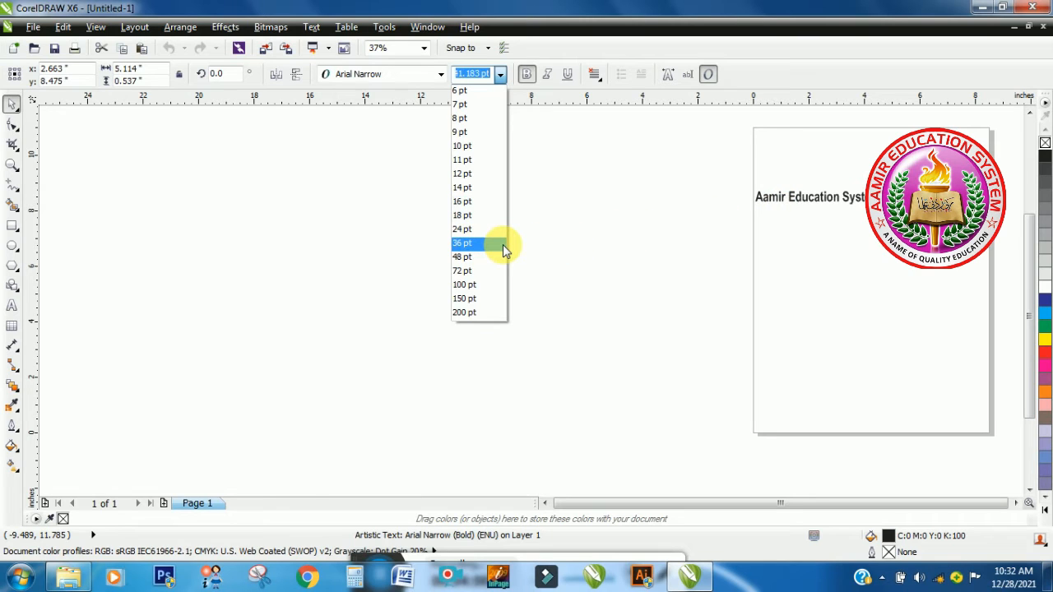
left_click(462, 257)
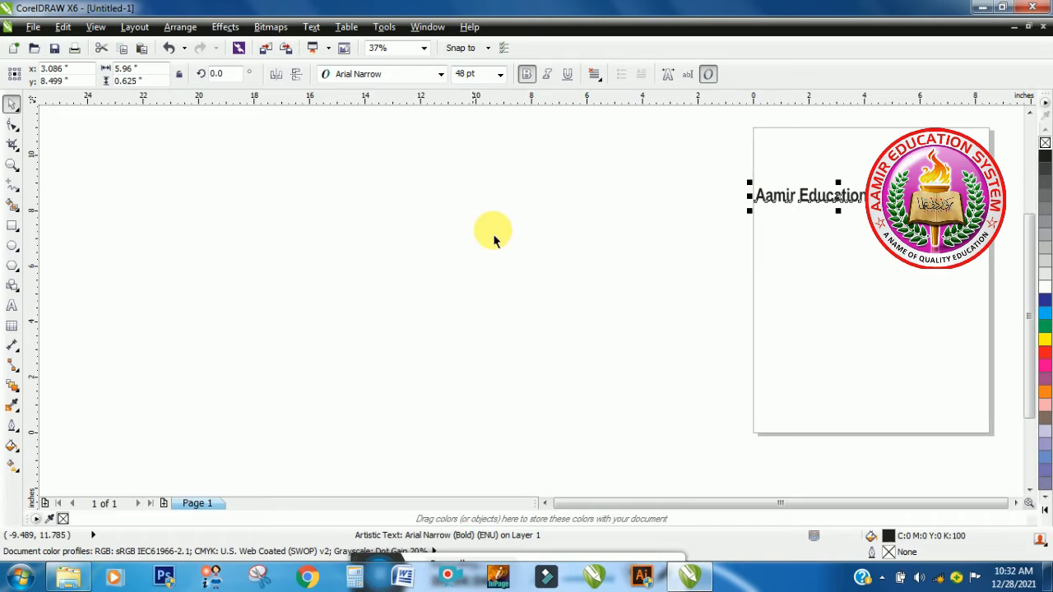
left_click(501, 76)
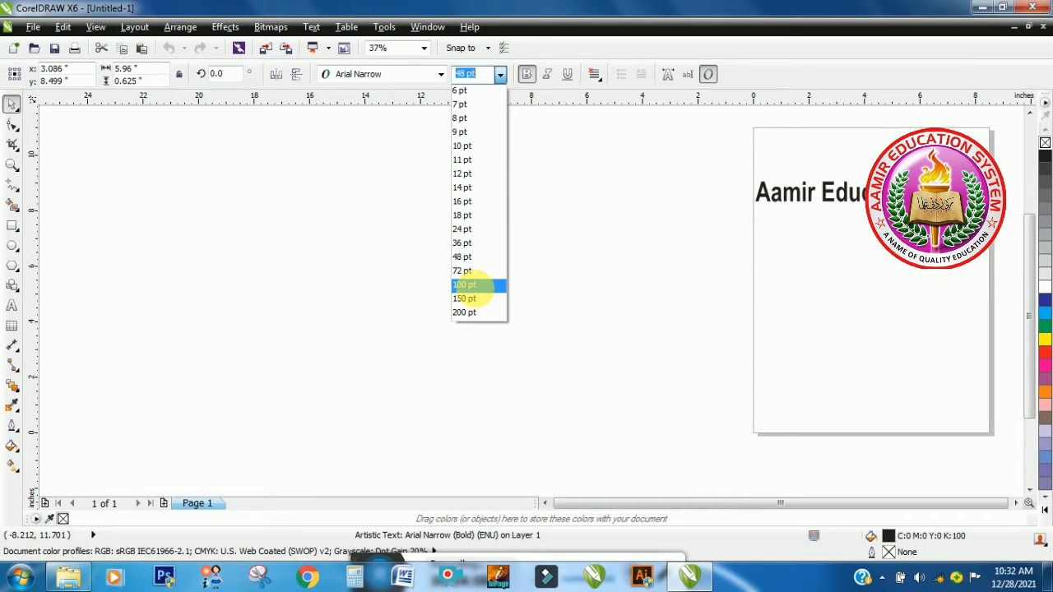
left_click(475, 286)
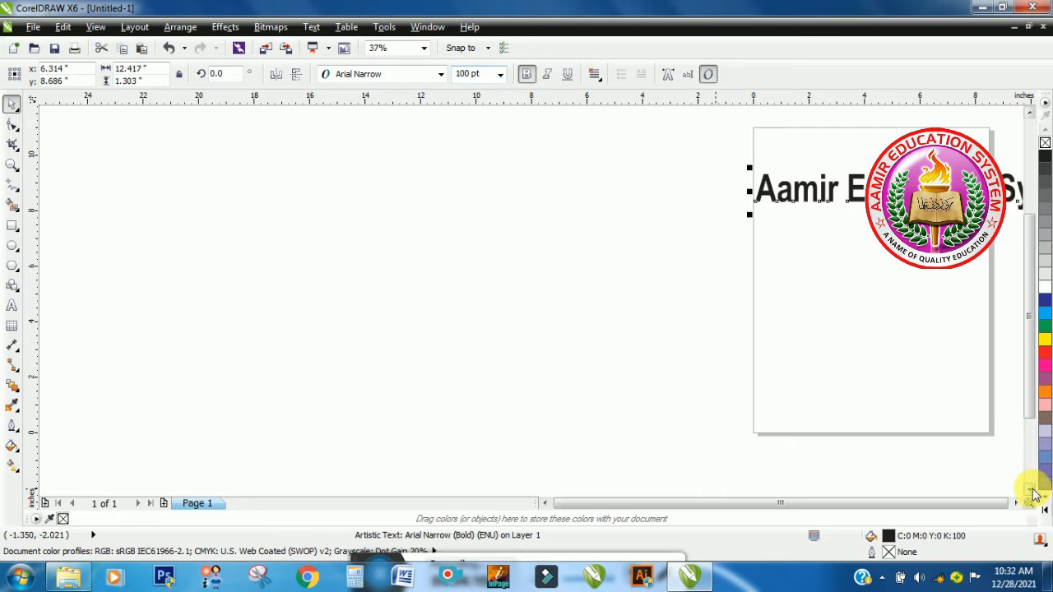
- Examine the enlarged text line up close and across its full width beyond the page edge
scroll(1020, 504, "right", 10)
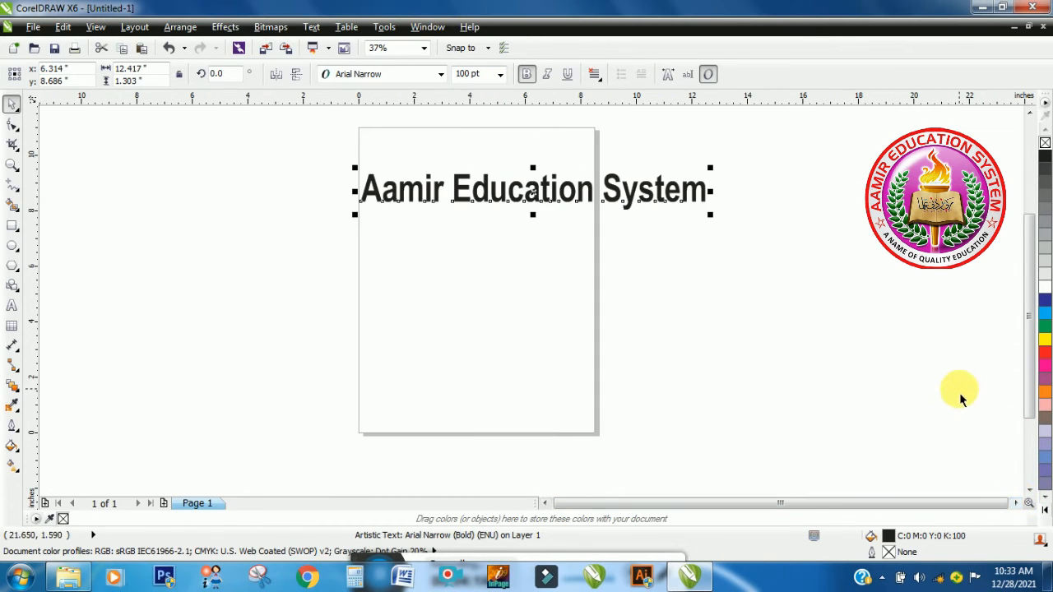
scroll(963, 399, "up", 1)
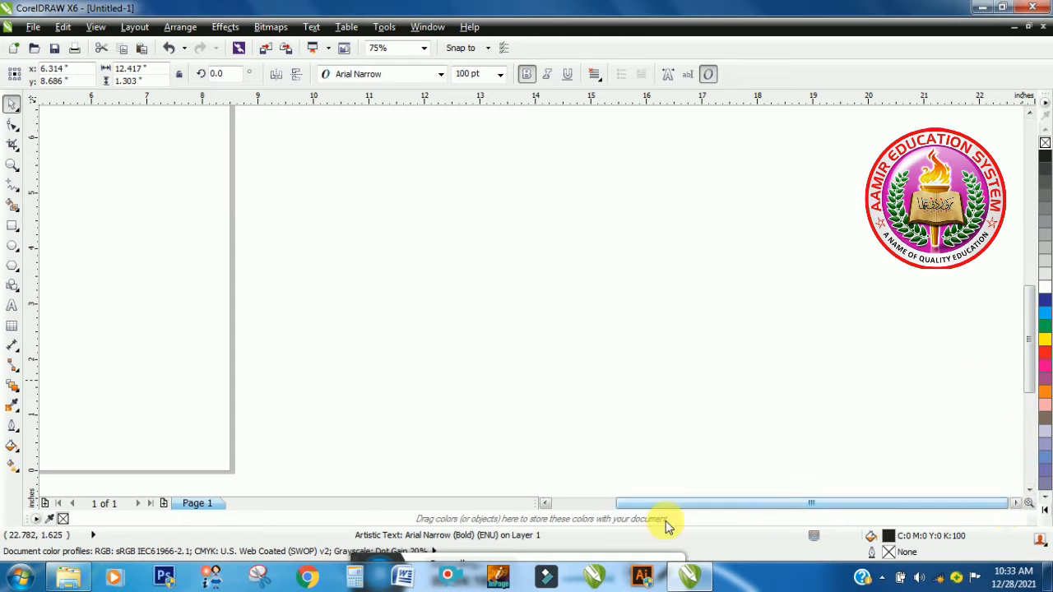
left_click(544, 503)
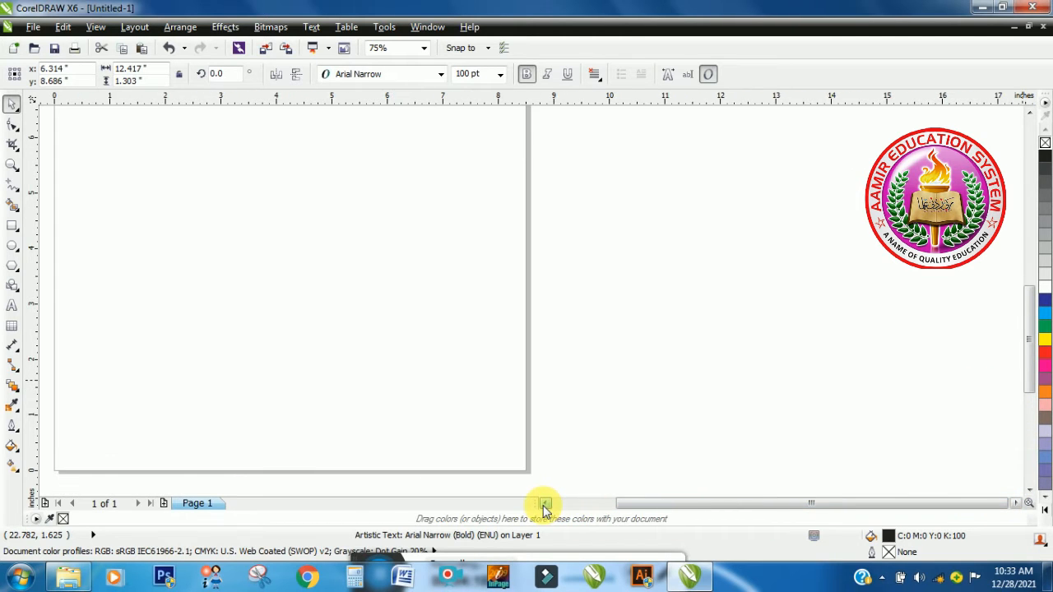
scroll(626, 411, "up", 1)
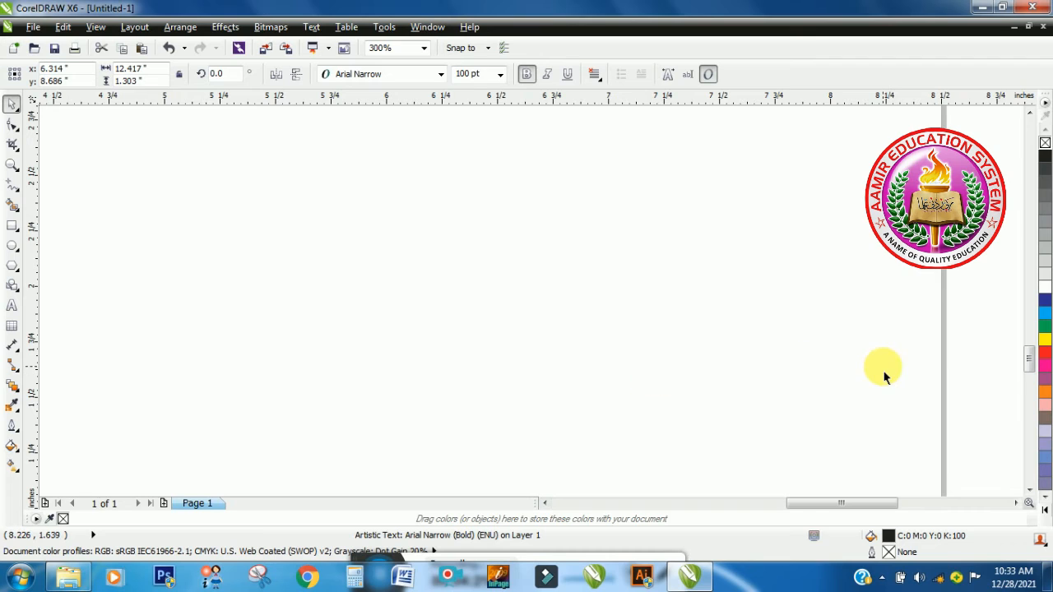
scroll(881, 369, "right", 1)
left_click_drag(1028, 362, 1027, 260)
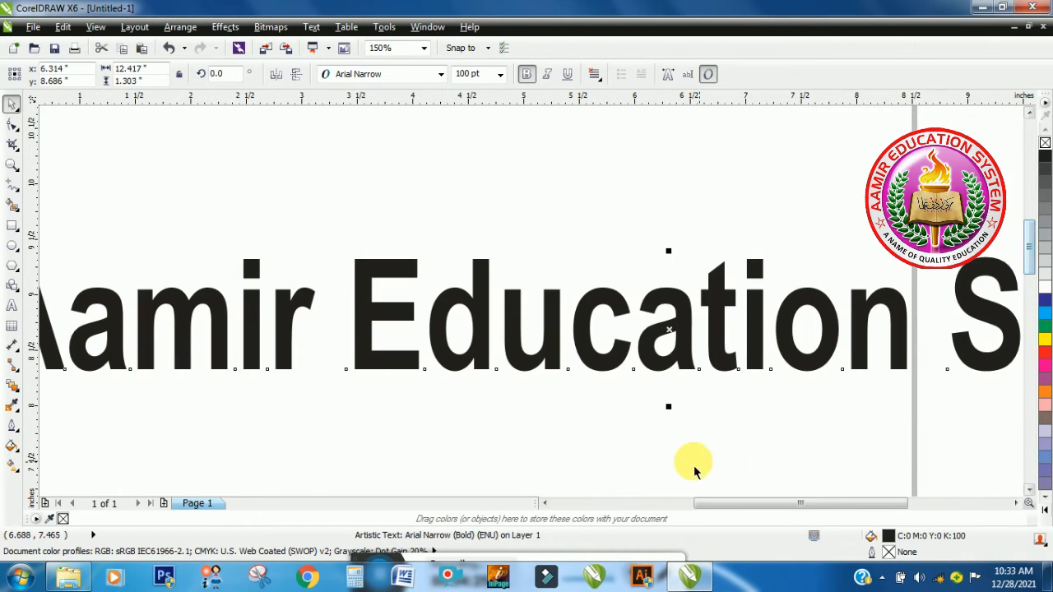
scroll(694, 466, "down", 2)
scroll(703, 472, "up", 1)
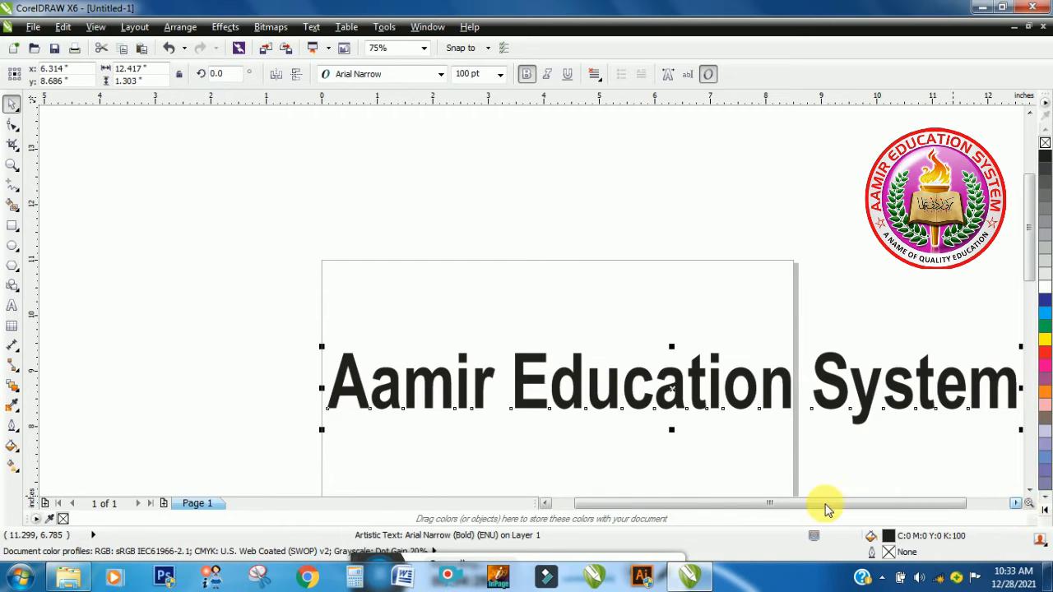
left_click(546, 504)
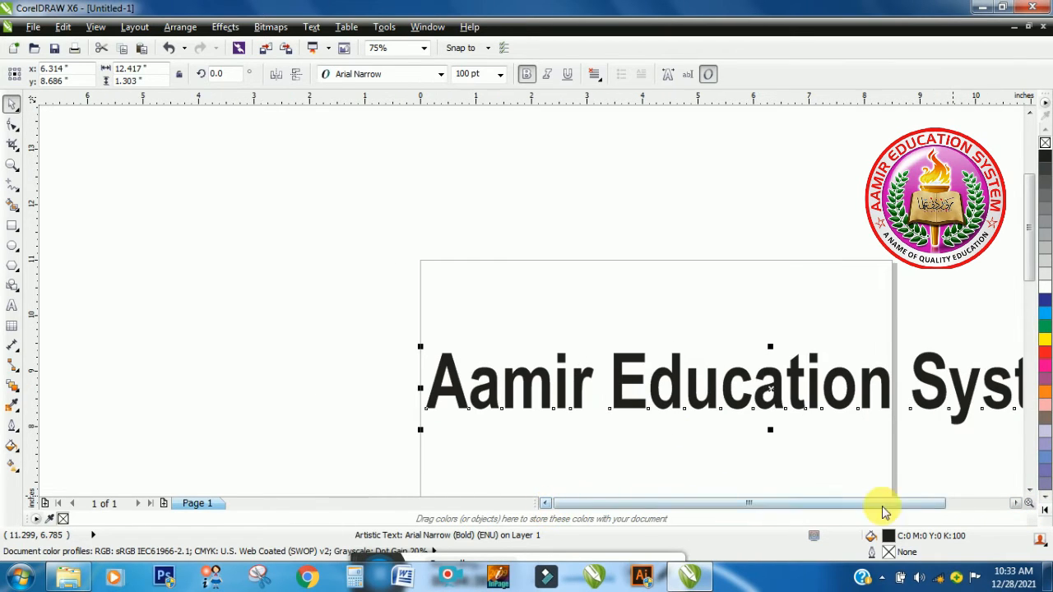
left_click(1016, 504)
left_click(1016, 504)
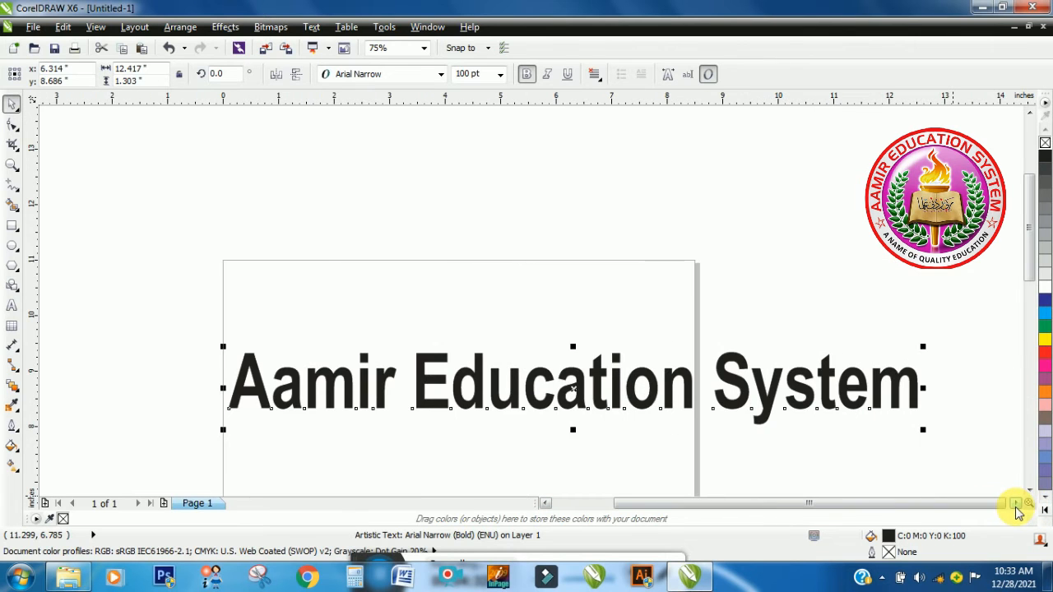